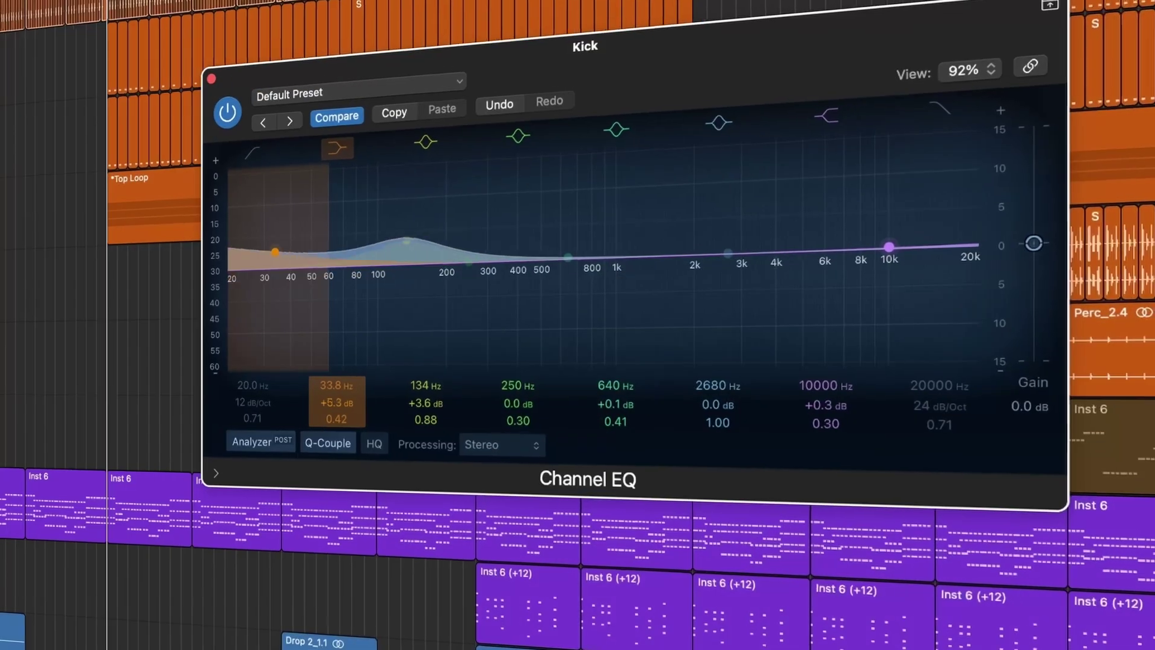
- Move the Kick EQ low band to 930 Hz, disable two bands, enable Low Cut, change mastering character
{"action": "left_click_drag", "start_coordinate": [275, 251], "coordinate": [608, 250]}
{"action": "left_click", "coordinate": [425, 142]}
{"action": "left_click", "coordinate": [337, 148]}
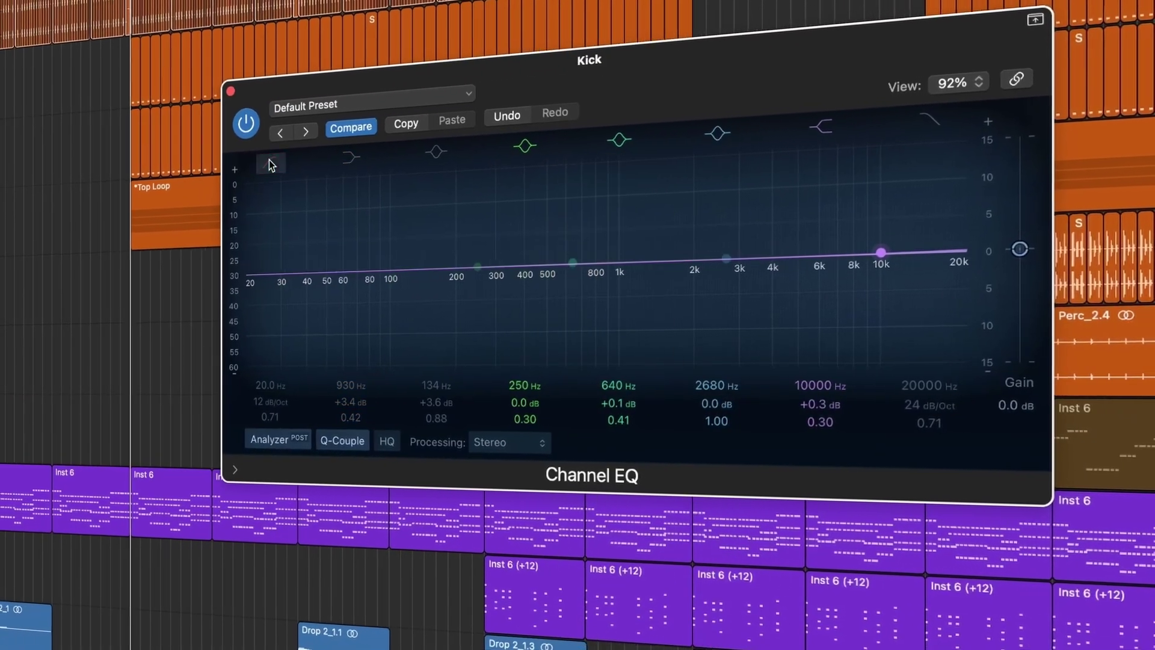
{"action": "left_click", "coordinate": [269, 165]}
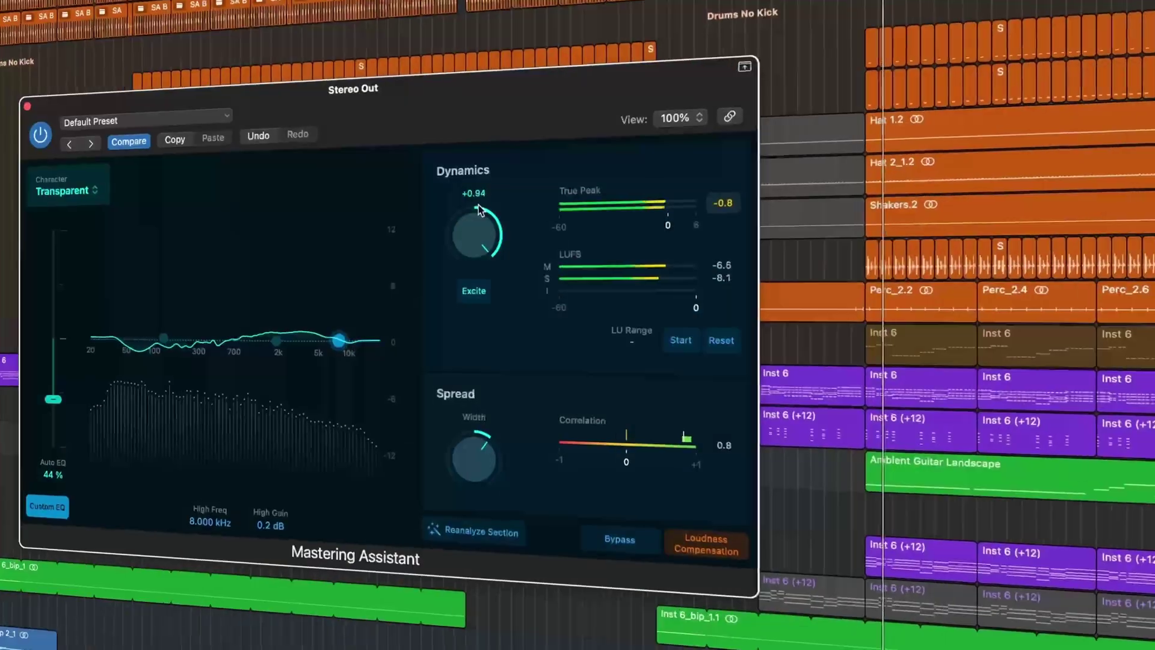
{"action": "left_click", "coordinate": [63, 190]}
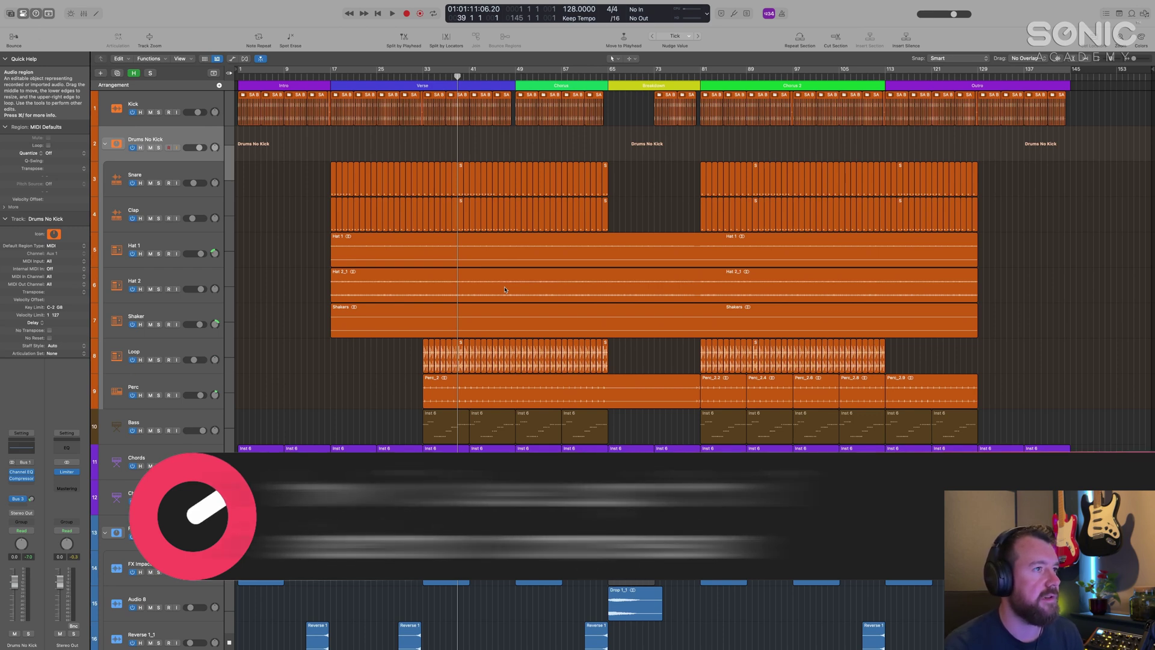
{"action": "left_click_drag", "start_coordinate": [458, 79], "coordinate": [330, 77]}
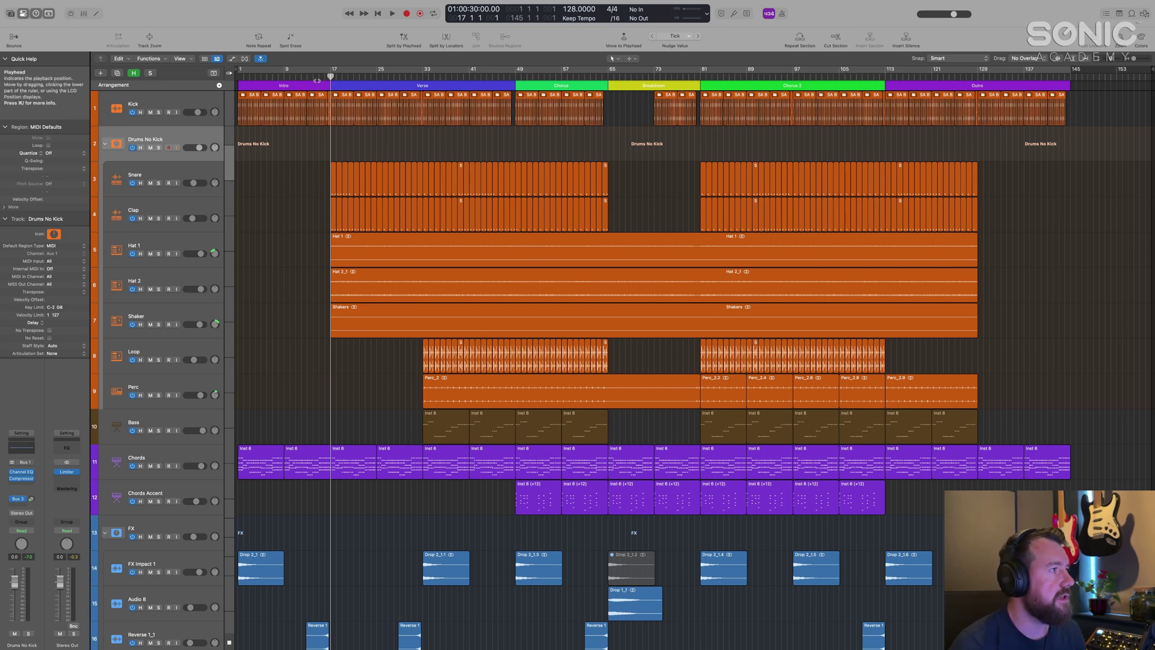
- Select the Kick track, place the playhead at bar 49, then select the Bass track
{"action": "left_click", "coordinate": [334, 94]}
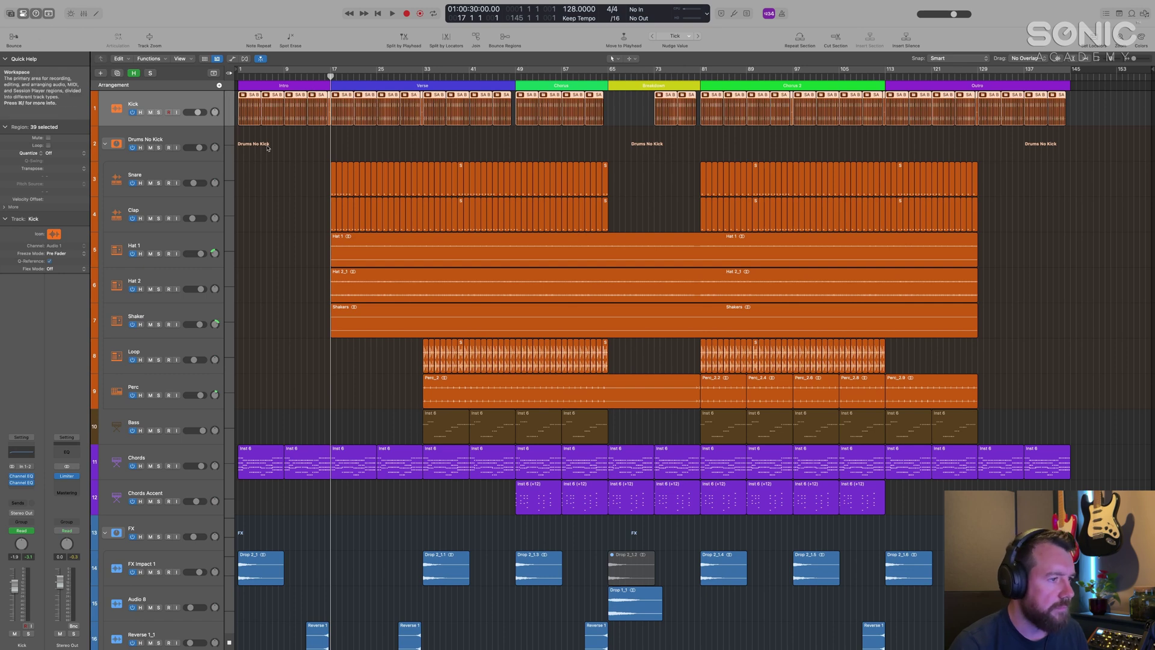
{"action": "scroll", "coordinate": [427, 200], "scroll_direction": "down", "scroll_amount": 2}
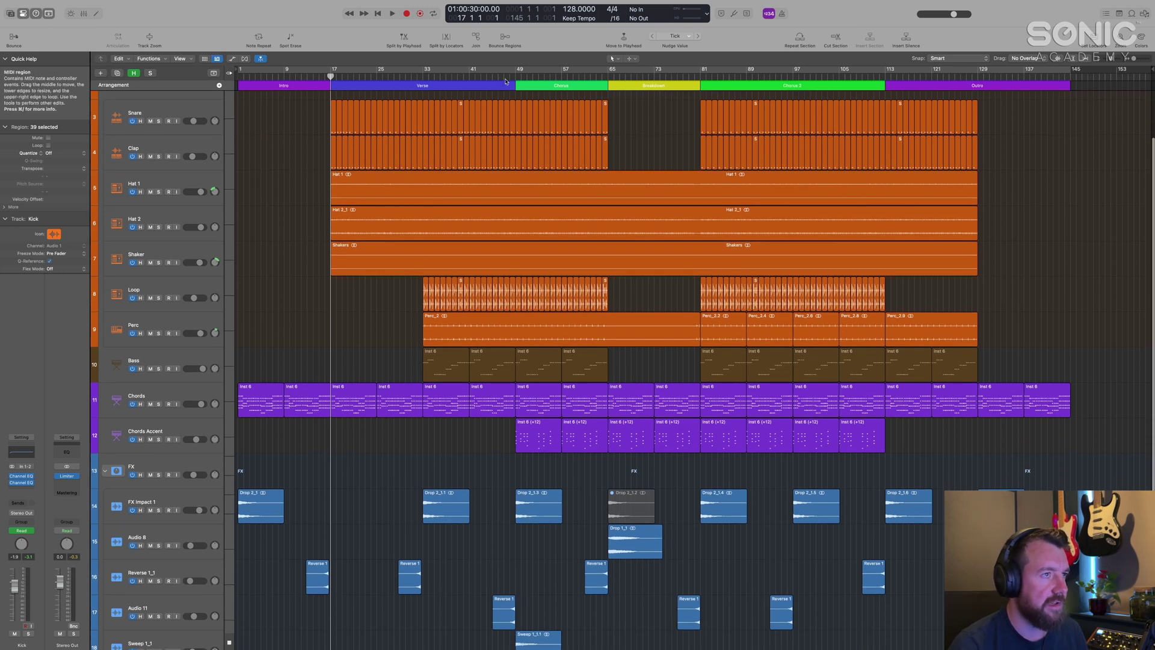
{"action": "left_click", "coordinate": [514, 76]}
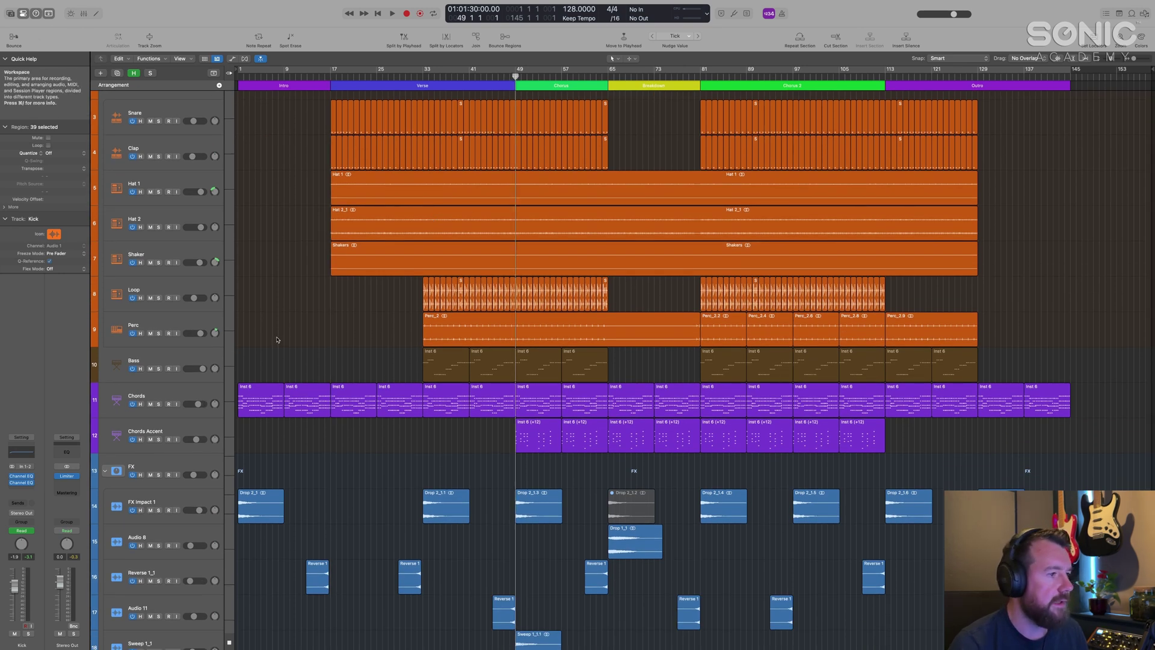
{"action": "scroll", "coordinate": [278, 339], "scroll_direction": "up", "scroll_amount": 2}
{"action": "left_click", "coordinate": [159, 438]}
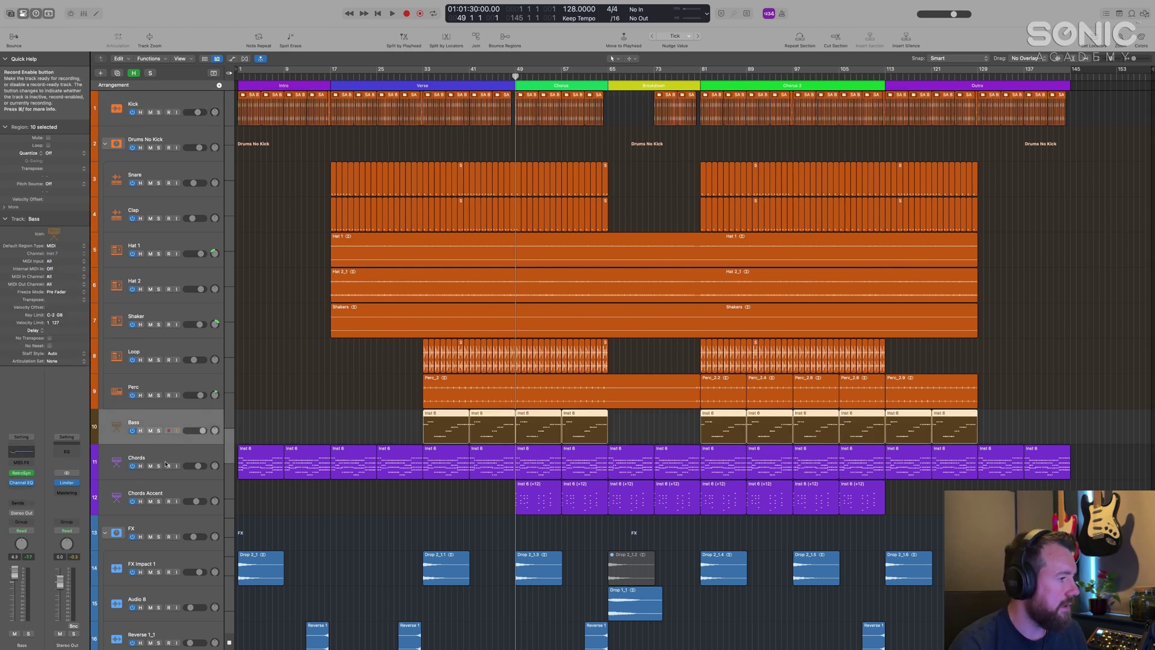
- Insert a stereo Compressor on the Chords track's Audio FX slot
{"action": "left_click", "coordinate": [110, 476]}
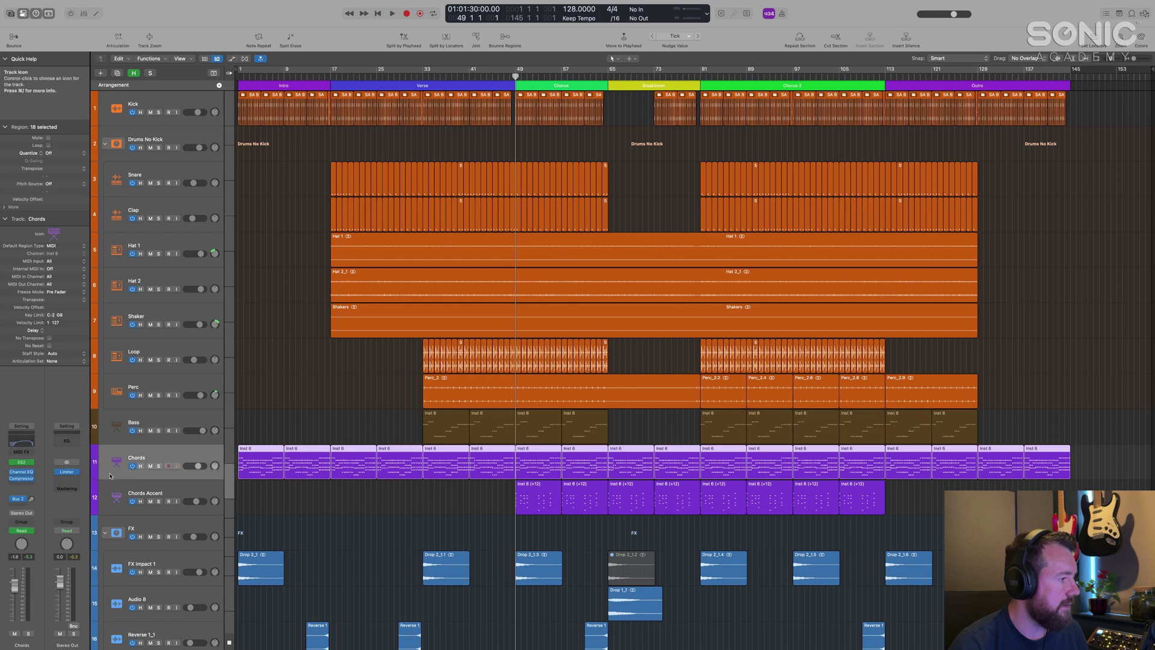
{"action": "left_click", "coordinate": [29, 486]}
{"action": "mouse_move", "coordinate": [61, 490]}
{"action": "left_click", "coordinate": [96, 488]}
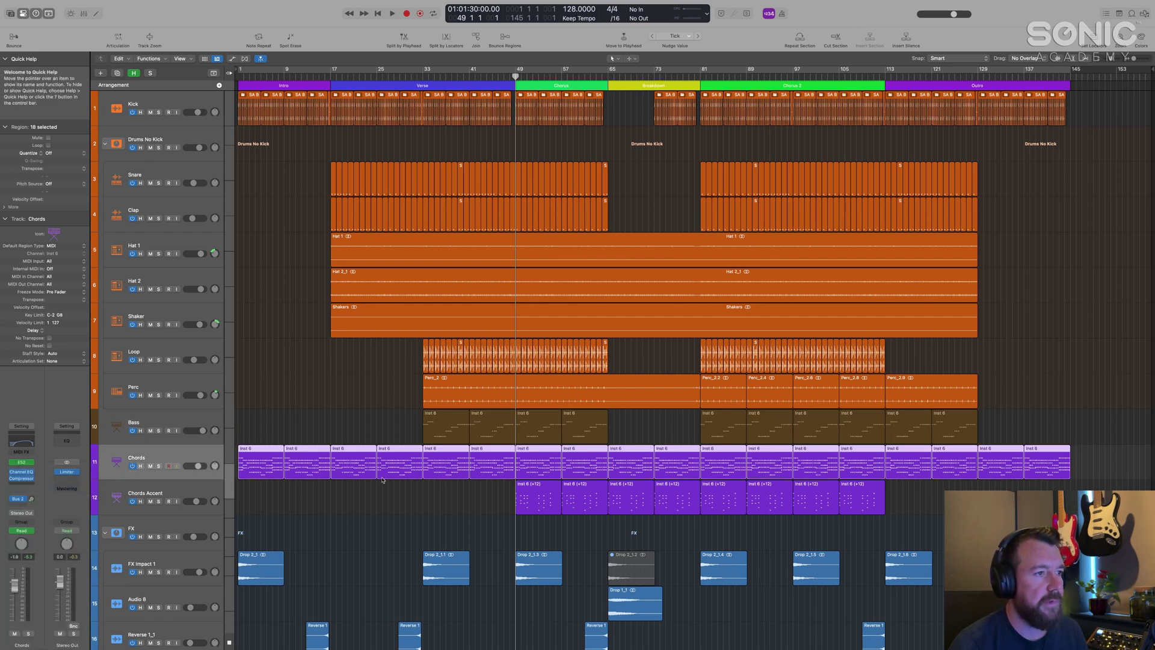
{"action": "left_click_drag", "start_coordinate": [422, 145], "coordinate": [538, 193]}
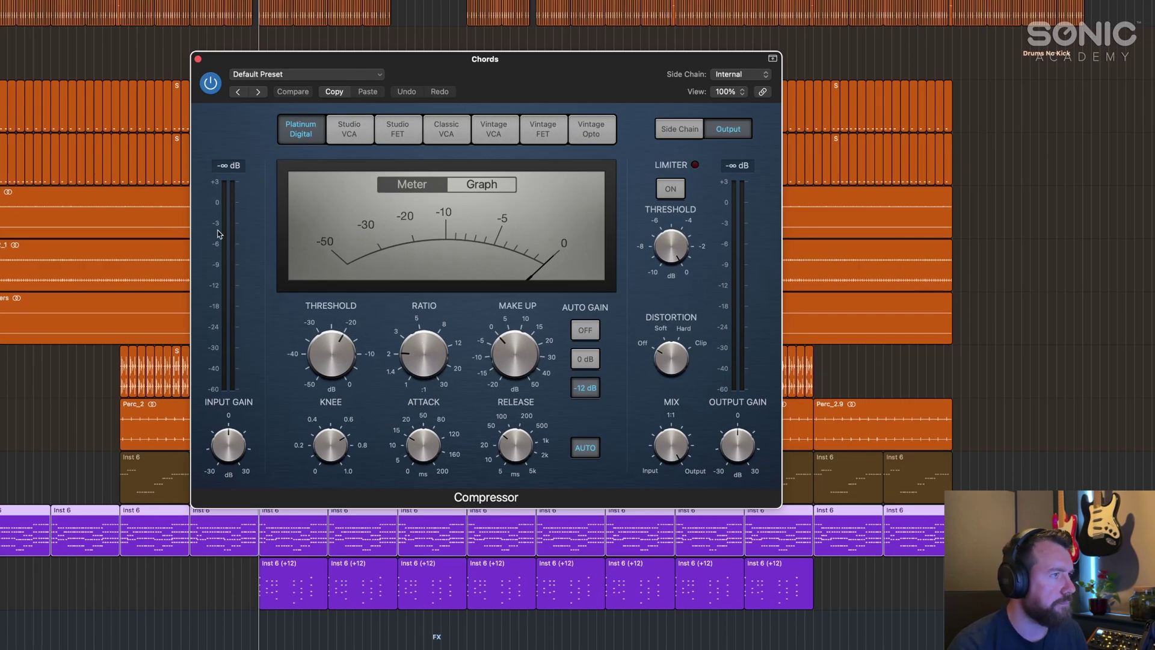
- Set the Compressor's side chain source to Kick (Audio 1)
{"action": "left_click", "coordinate": [734, 77]}
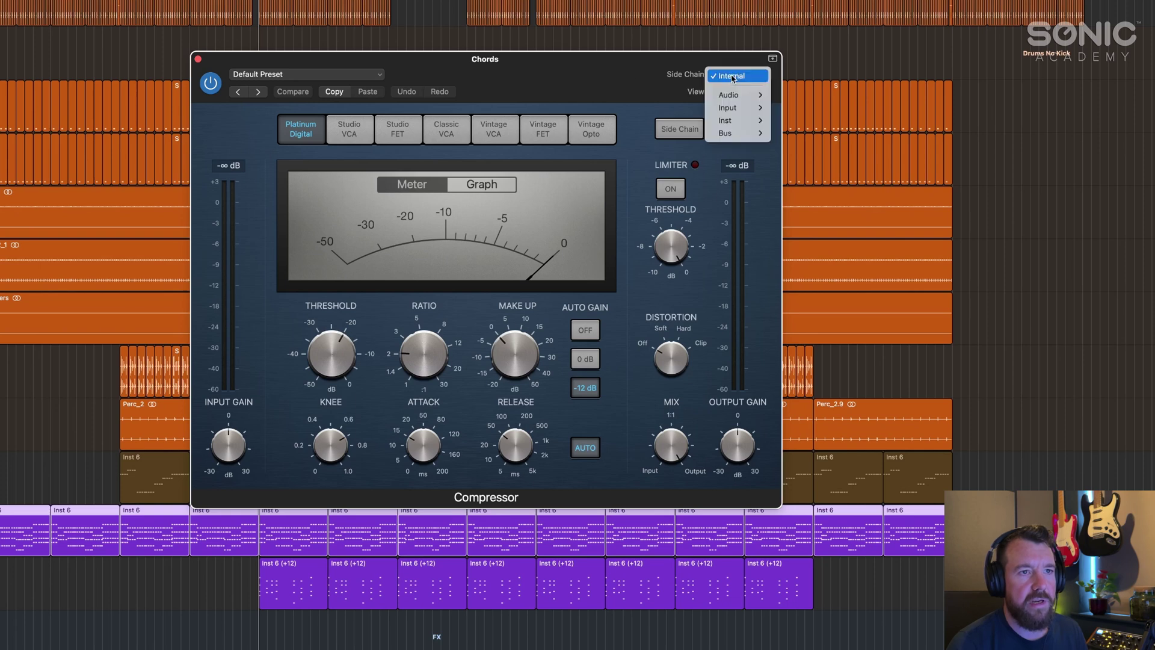
{"action": "left_click", "coordinate": [648, 72]}
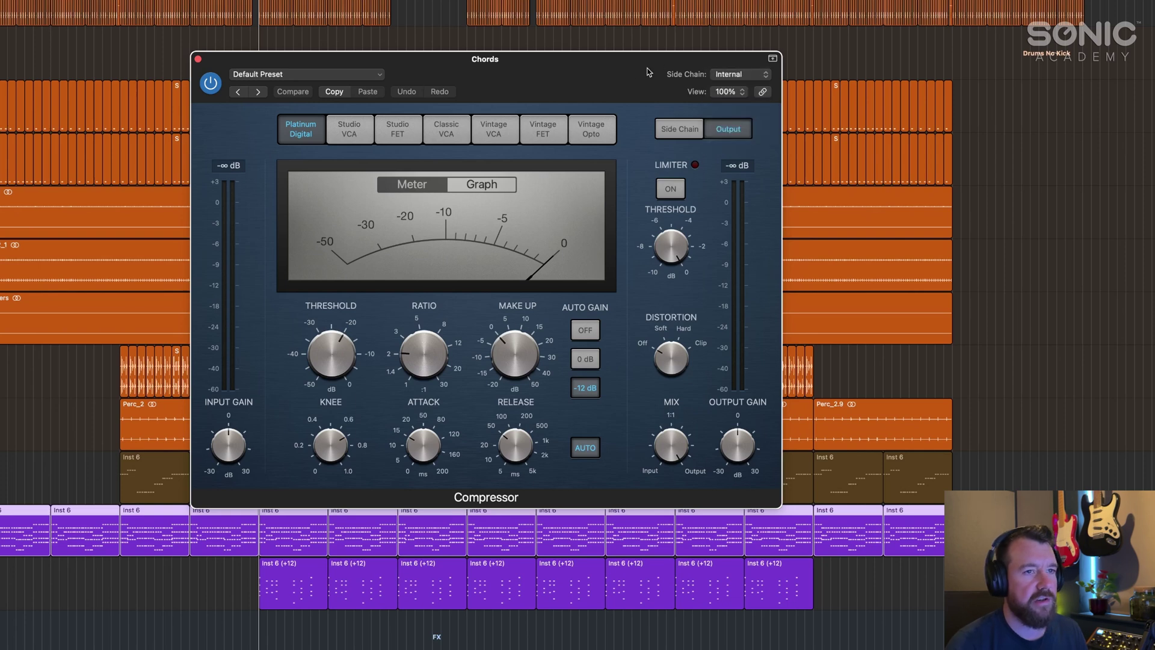
{"action": "left_click", "coordinate": [726, 75]}
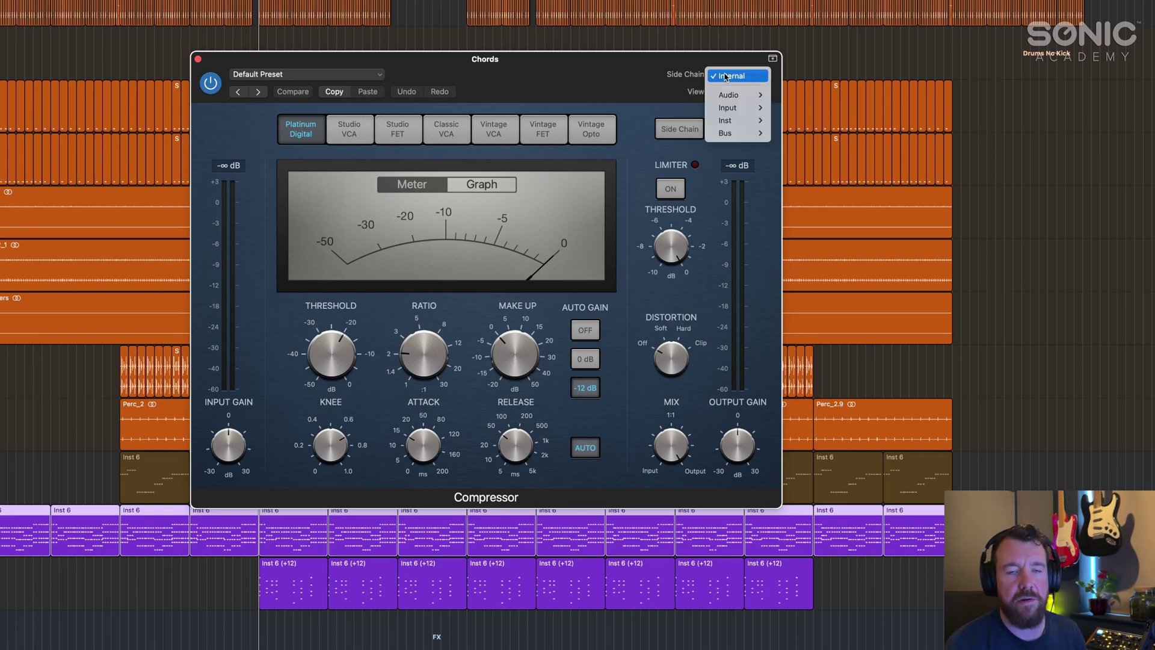
{"action": "mouse_move", "coordinate": [743, 95]}
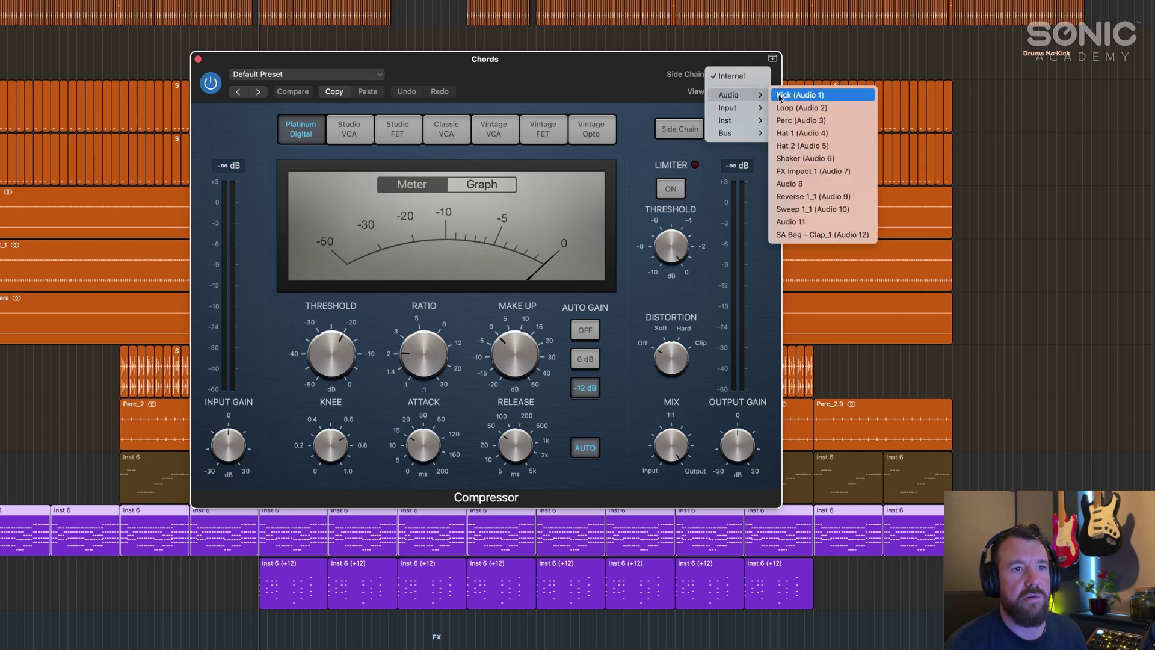
{"action": "left_click", "coordinate": [813, 96]}
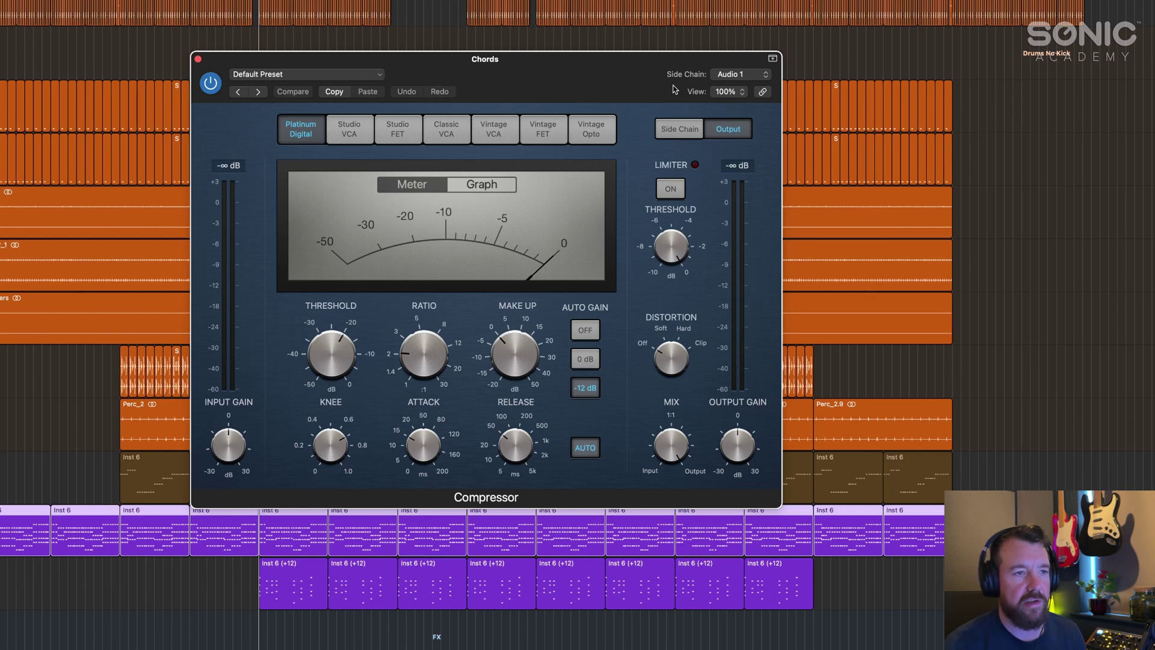
- Solo the Chords track and start playback to hear the kick-triggered compression
{"action": "left_click_drag", "start_coordinate": [709, 52], "coordinate": [646, 55]}
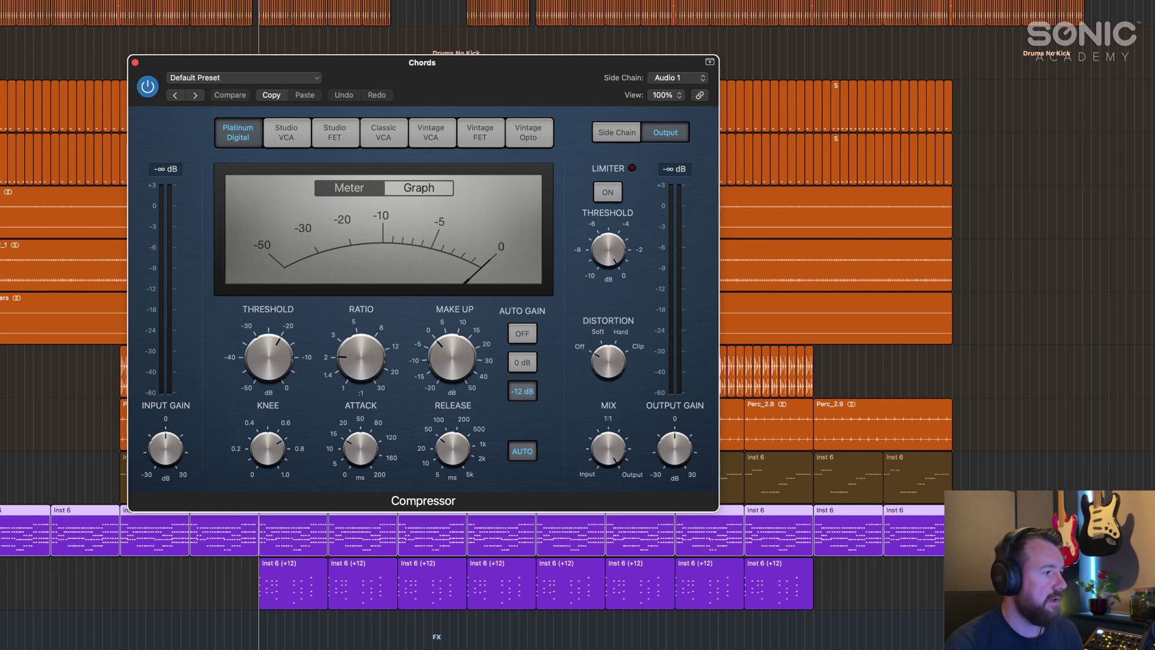
{"action": "key", "text": "s"}
{"action": "key", "text": "space"}
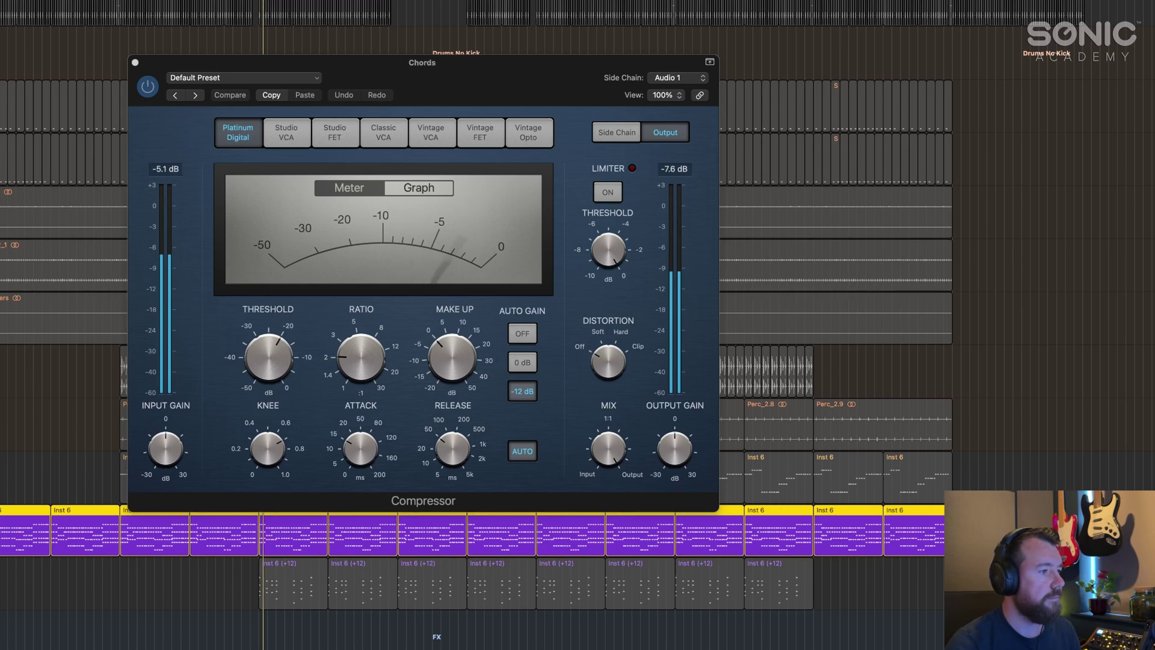
{"action": "mouse_move", "coordinate": [291, 353]}
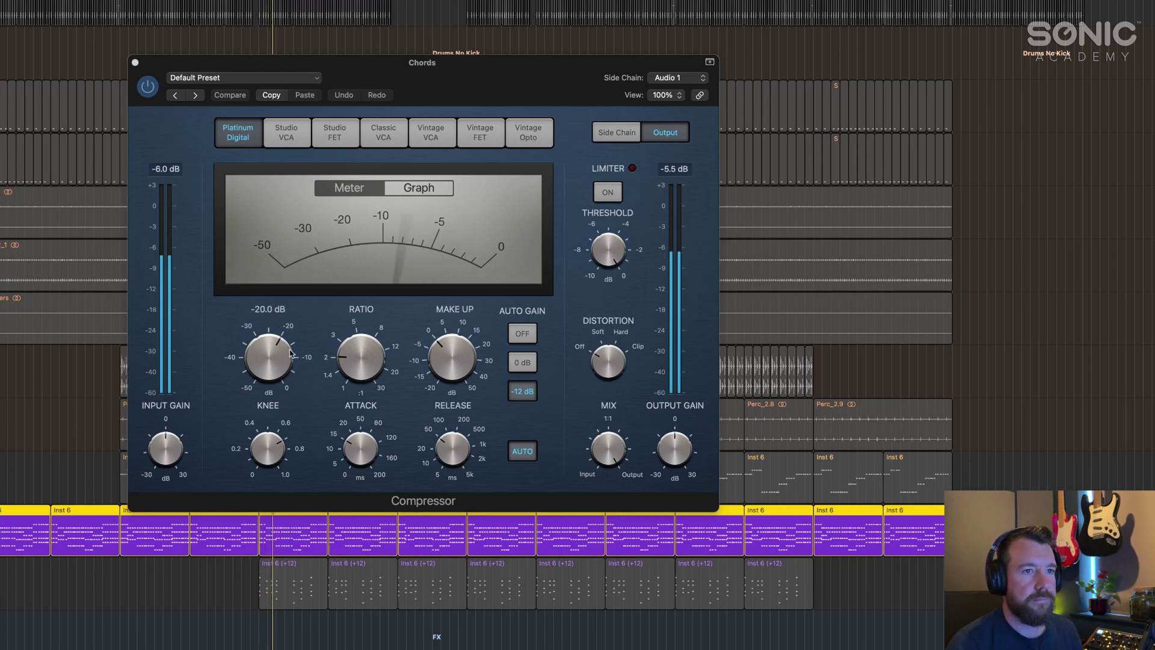
- Show the side chain settings, audition the filter with Listen, then set it Off and resume playback
{"action": "left_click", "coordinate": [628, 136]}
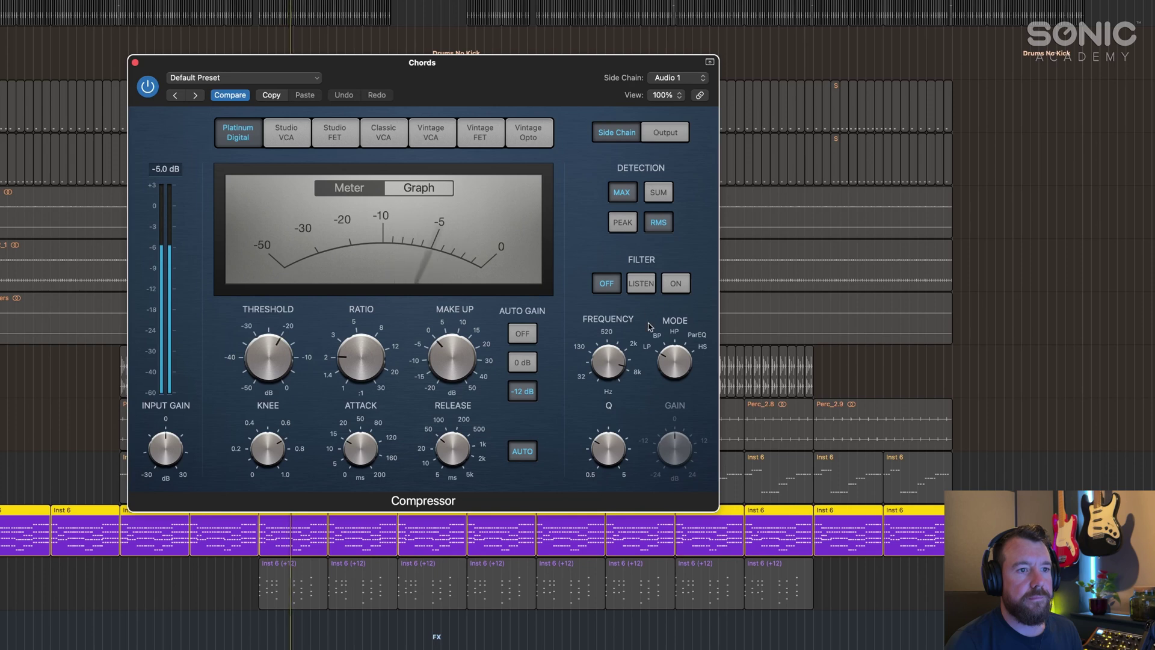
{"action": "left_click", "coordinate": [642, 284]}
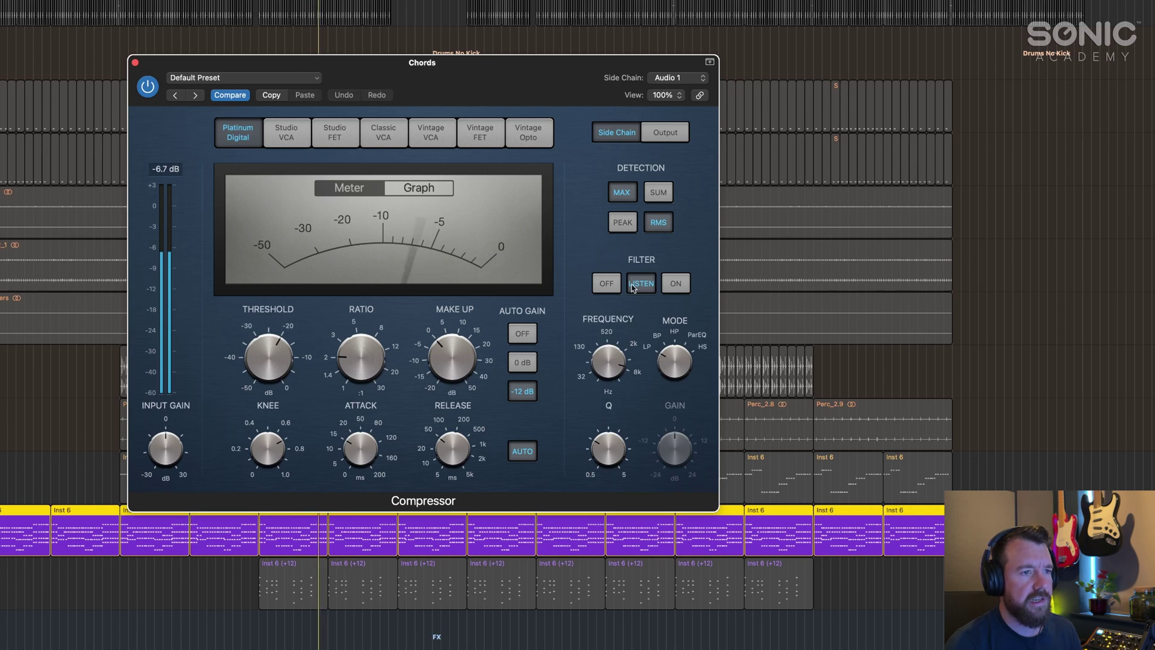
{"action": "key", "text": "space"}
{"action": "left_click", "coordinate": [607, 283]}
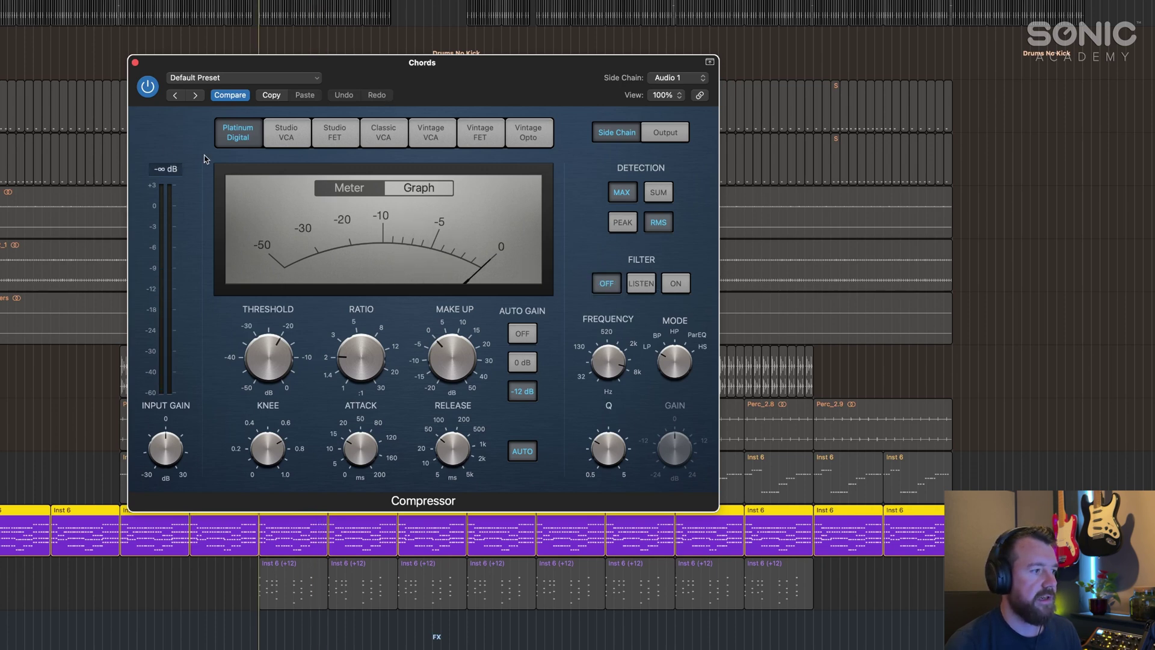
{"action": "key", "text": "space"}
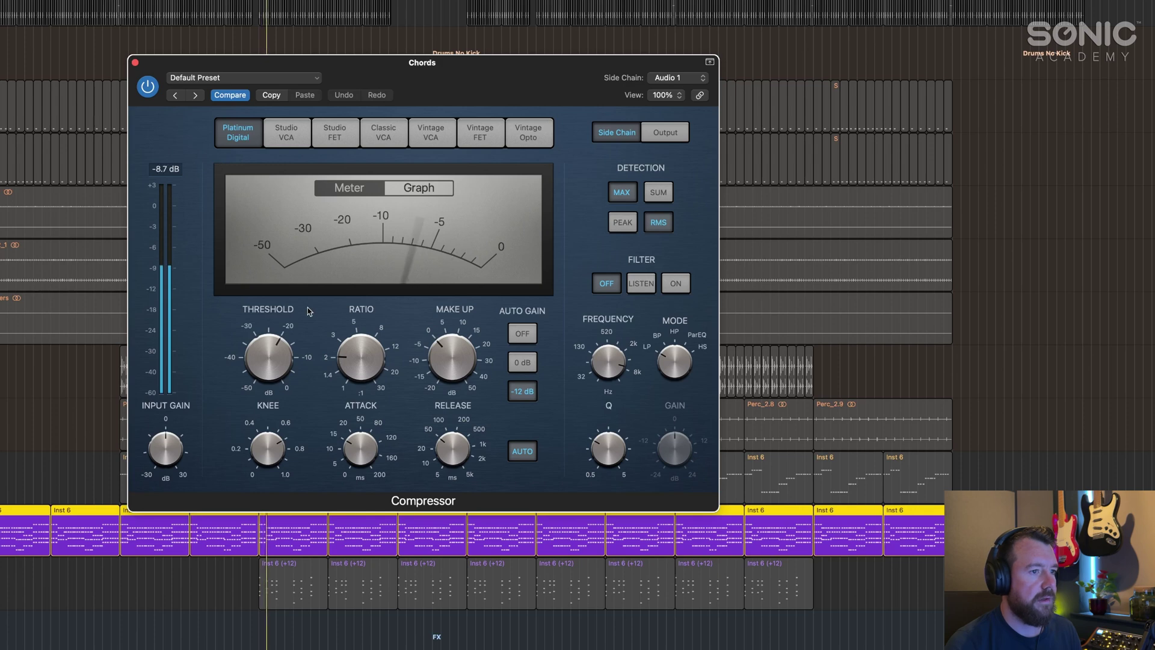
- Shorten the attack to 4.5 ms and raise the ratio to 3.9:1 while listening
{"action": "left_click_drag", "start_coordinate": [360, 452], "coordinate": [361, 474]}
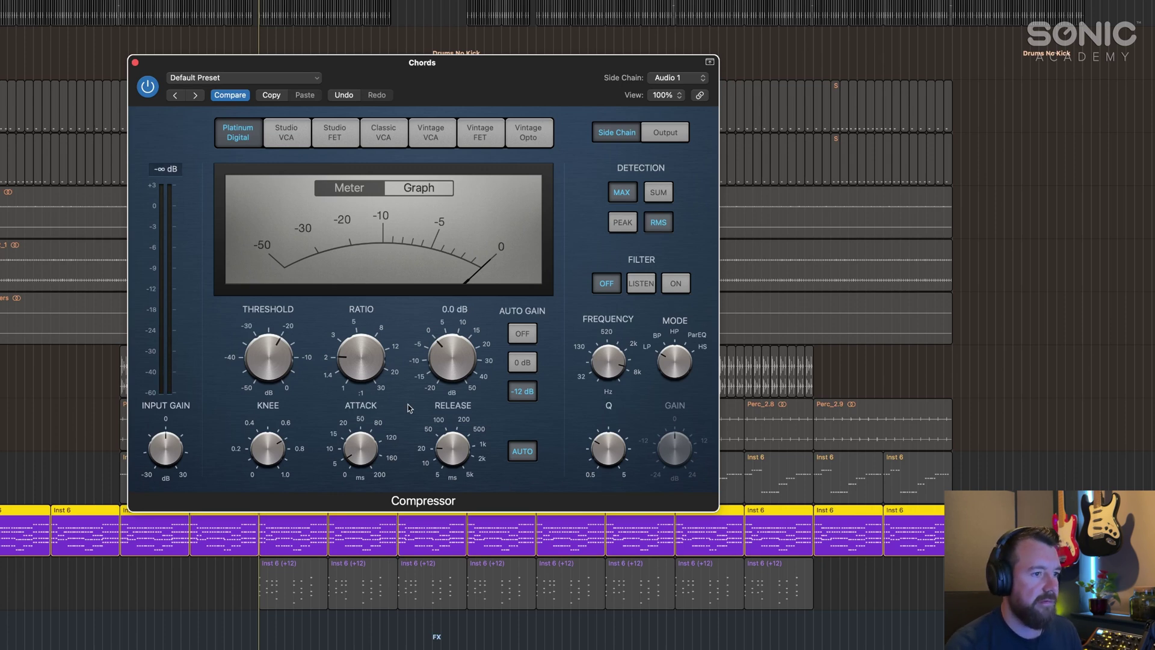
{"action": "key", "text": "space"}
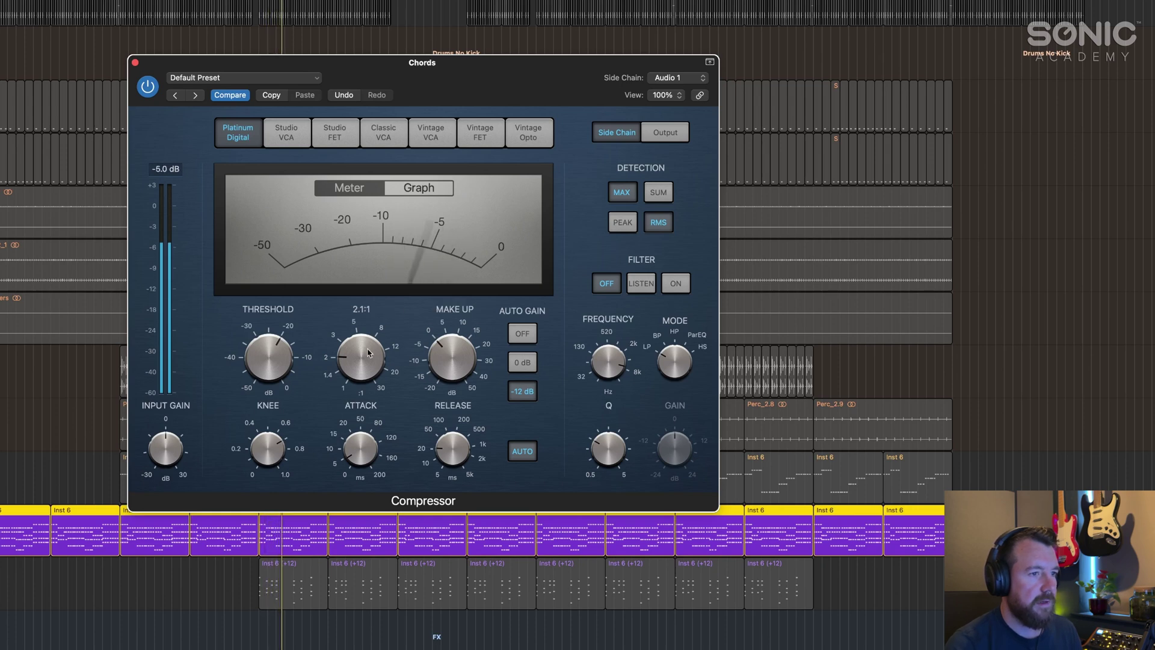
{"action": "left_click_drag", "start_coordinate": [366, 330], "coordinate": [368, 323]}
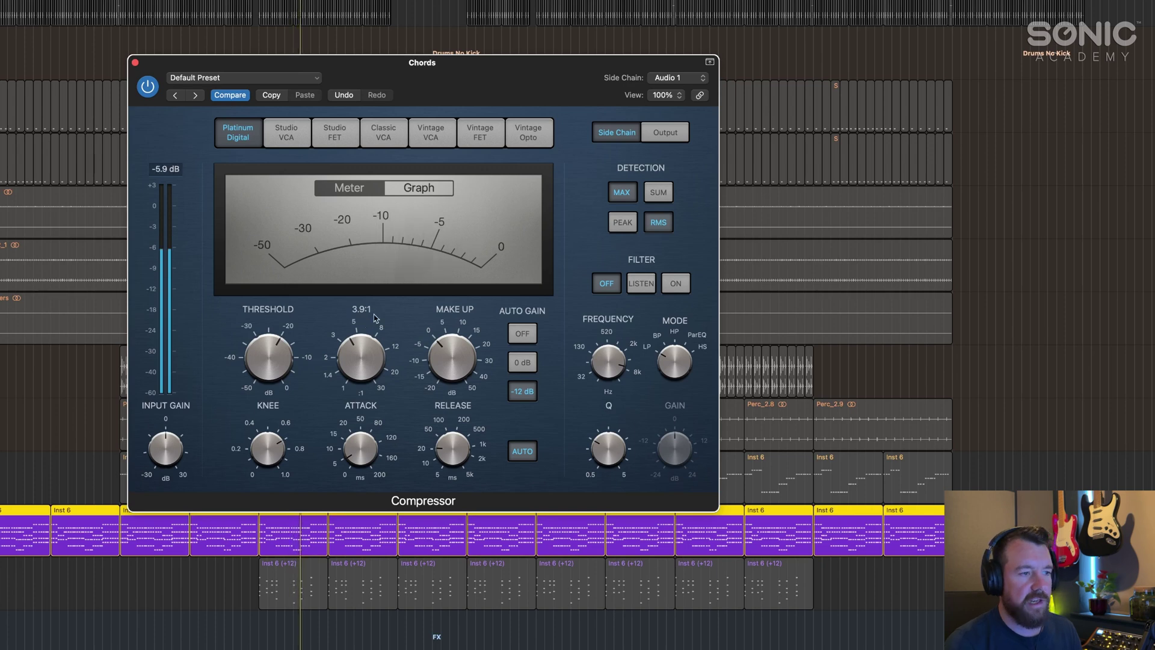
{"action": "key", "text": "space"}
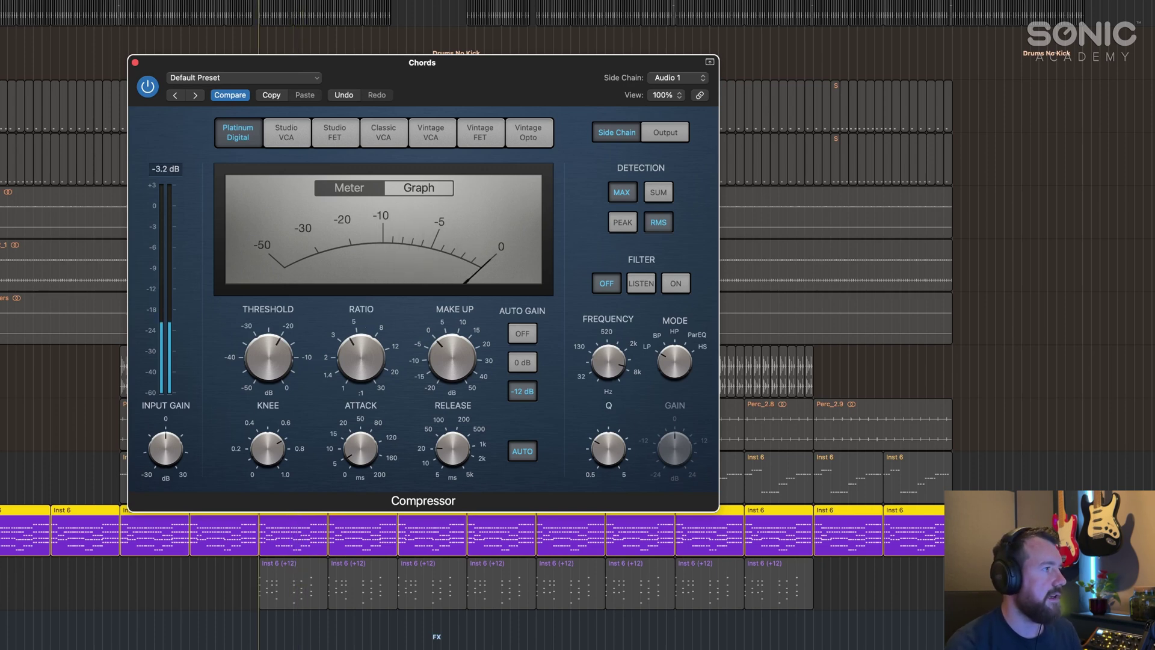
{"action": "key", "text": "space"}
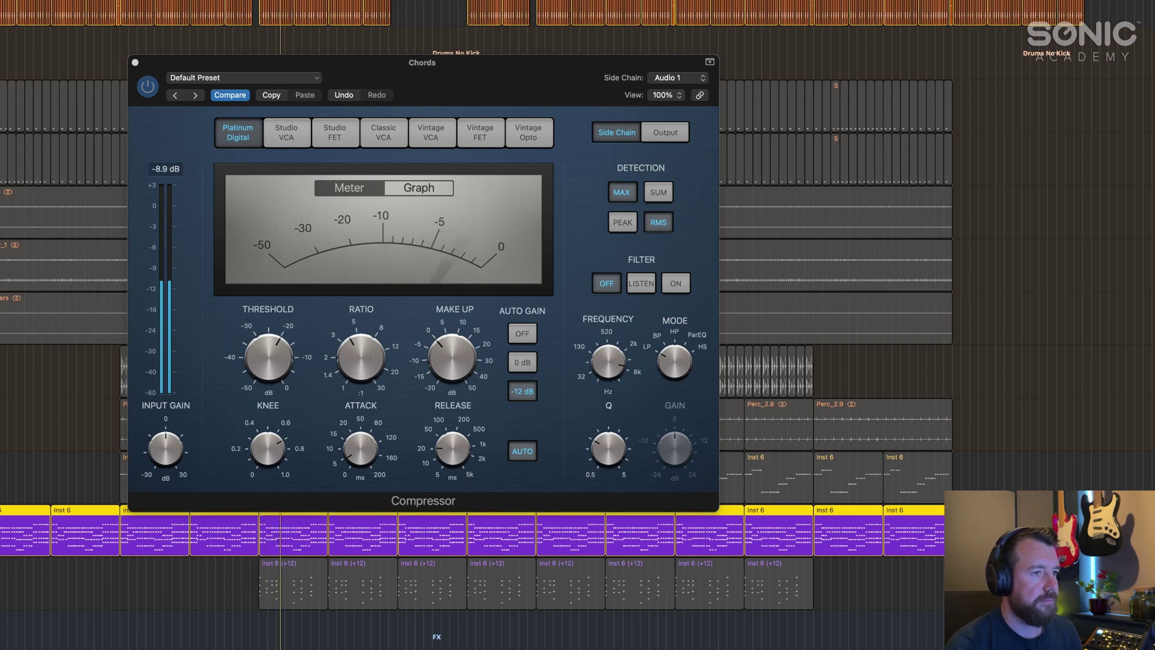
- Lower the threshold to -30.5 dB, then raise it to -13.0 dB for lighter ducking
{"action": "left_click_drag", "start_coordinate": [269, 362], "coordinate": [275, 394]}
{"action": "mouse_move", "coordinate": [383, 409]}
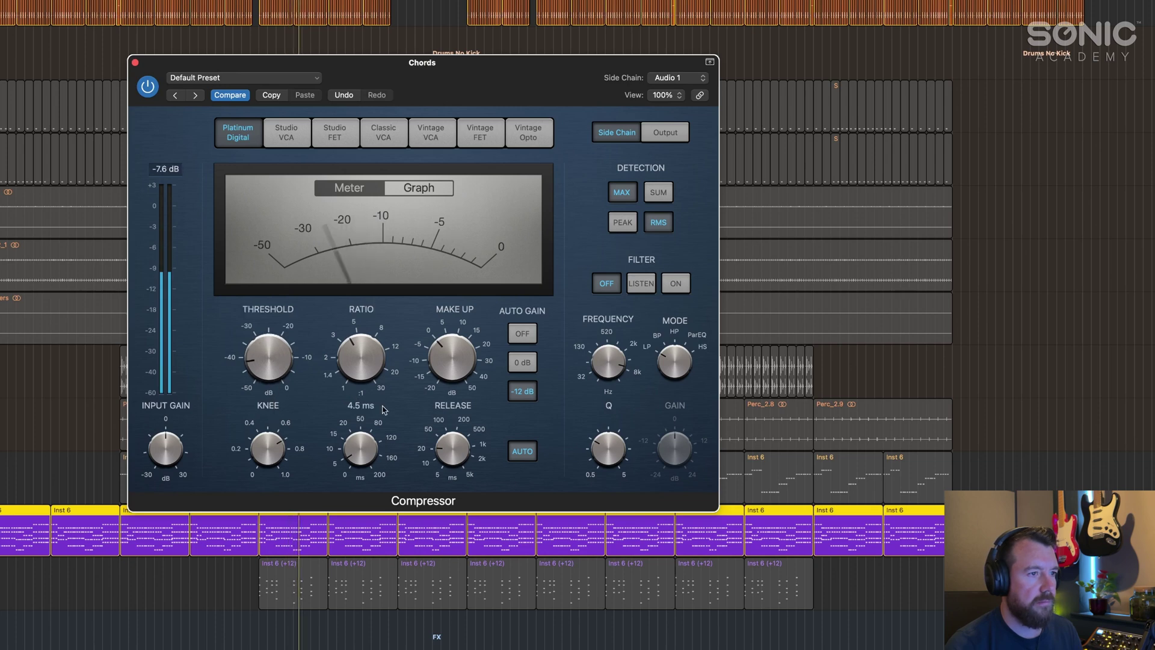
{"action": "mouse_move", "coordinate": [452, 474]}
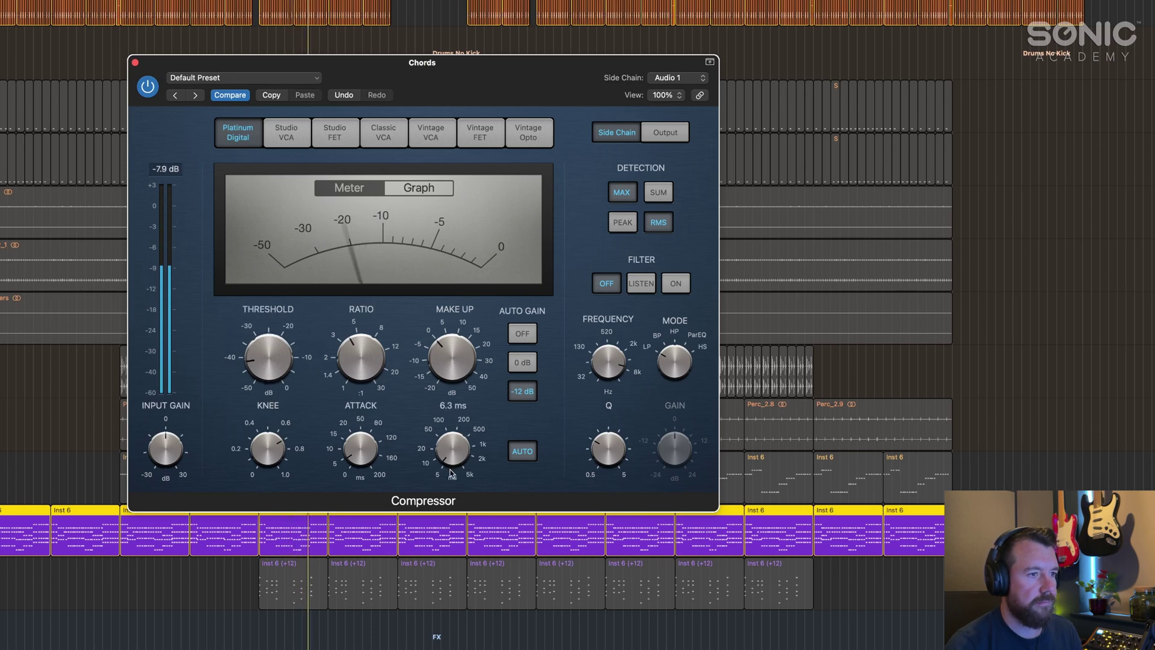
{"action": "scroll", "coordinate": [452, 474], "scroll_direction": "up", "scroll_amount": 5}
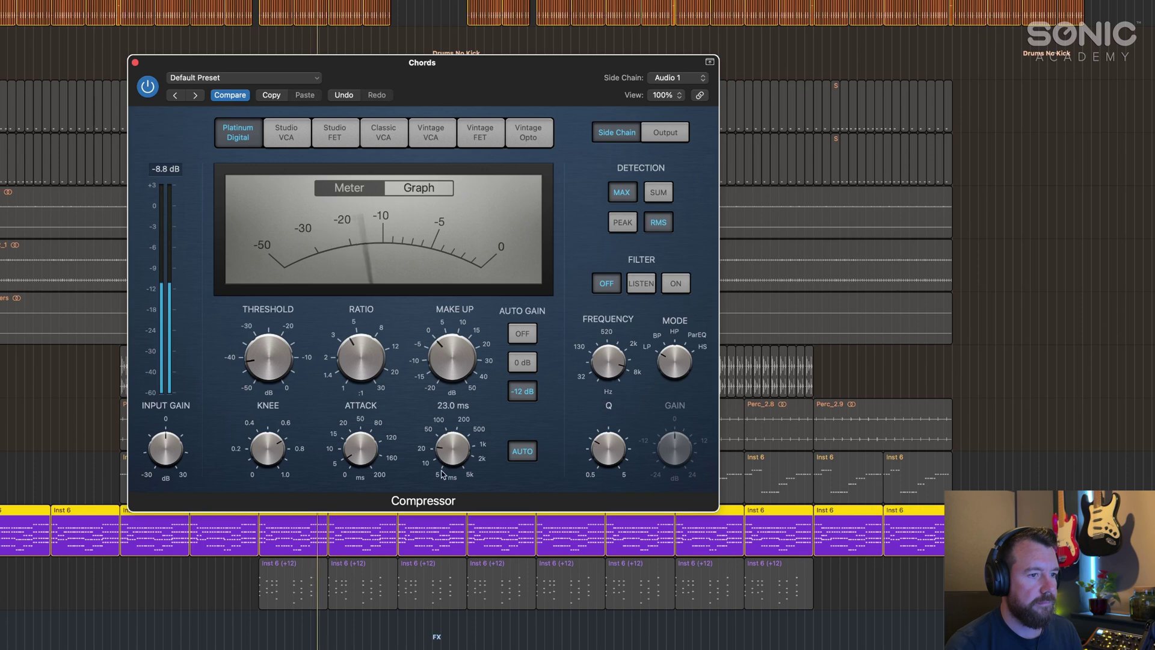
{"action": "left_click_drag", "start_coordinate": [268, 358], "coordinate": [259, 295]}
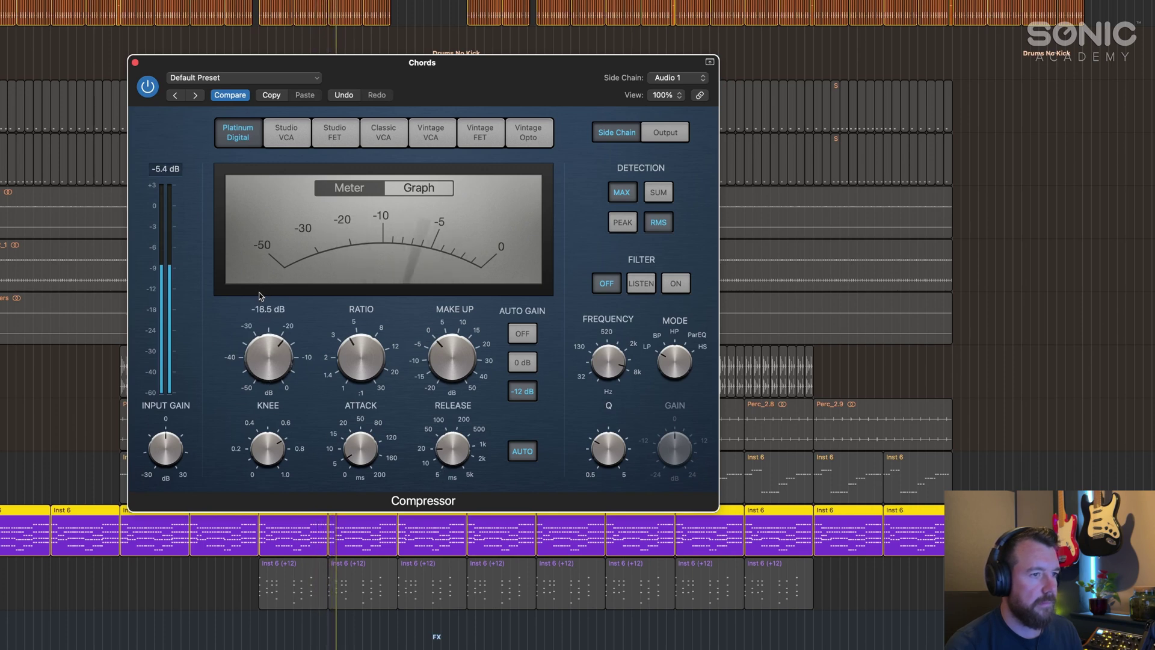
- Show the Chords Compressor's gain-reduction graph and turn Release down to about 11 ms
{"action": "left_click", "coordinate": [409, 198]}
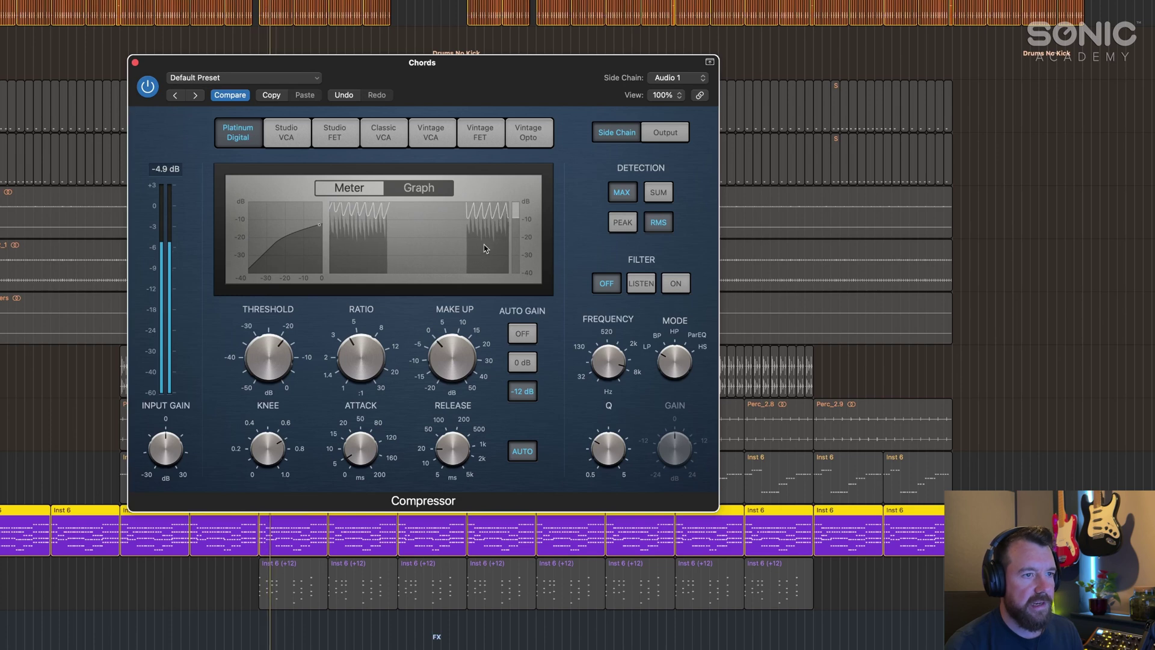
{"action": "mouse_move", "coordinate": [459, 456]}
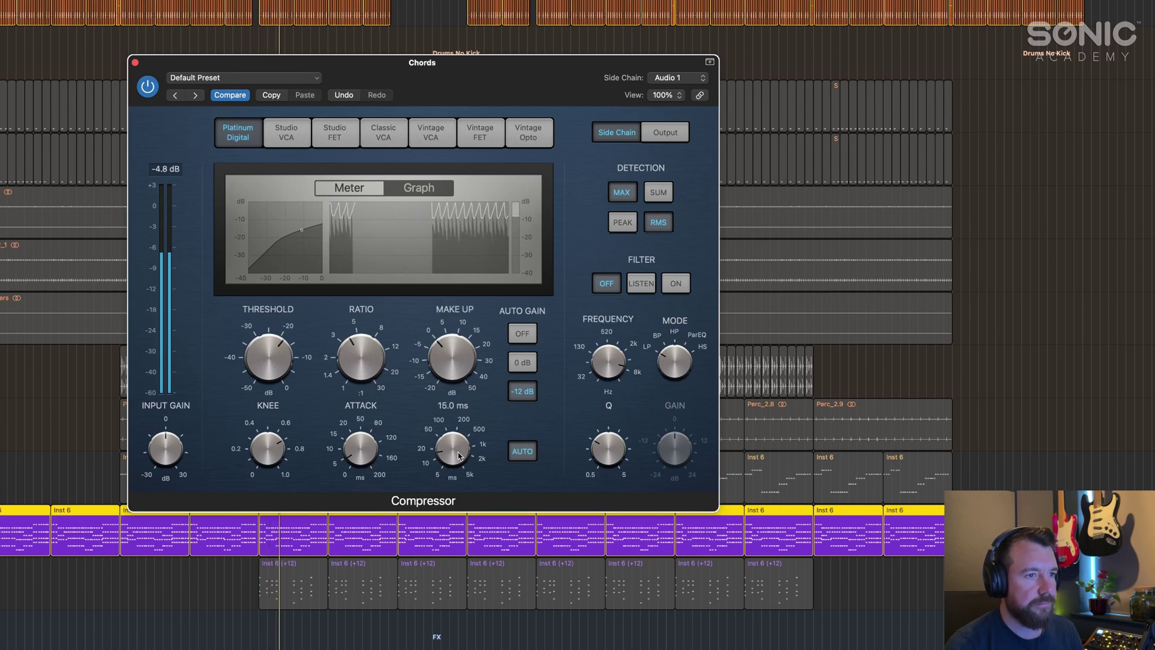
{"action": "scroll", "coordinate": [459, 455], "scroll_direction": "down", "scroll_amount": 2}
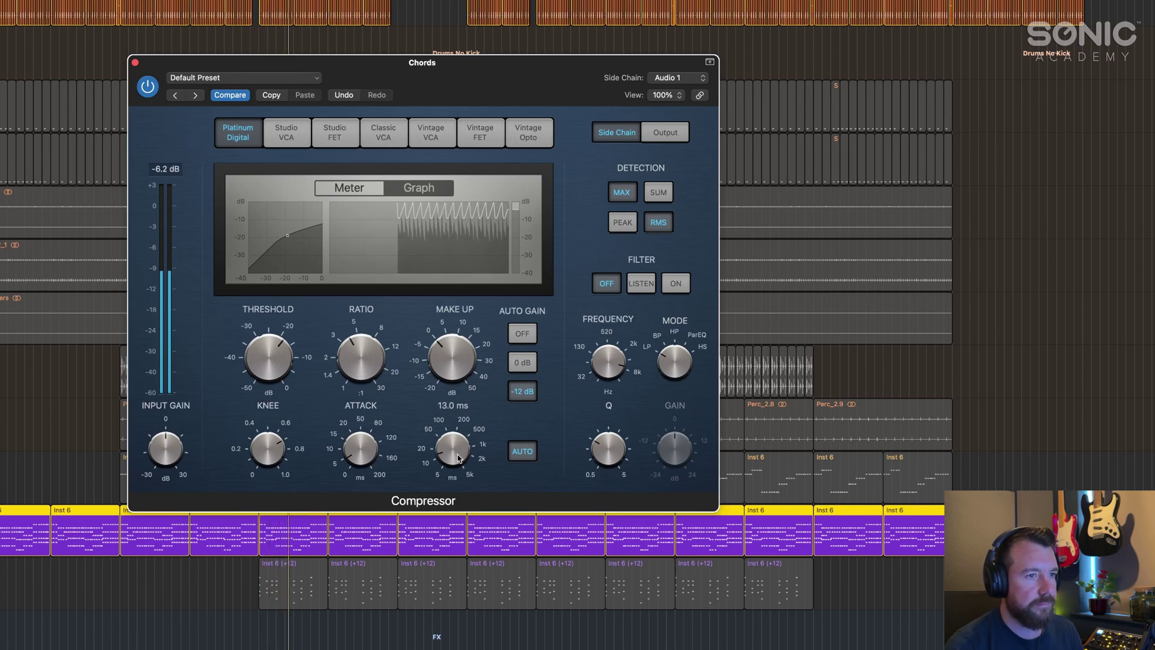
{"action": "left_click", "coordinate": [5, 363]}
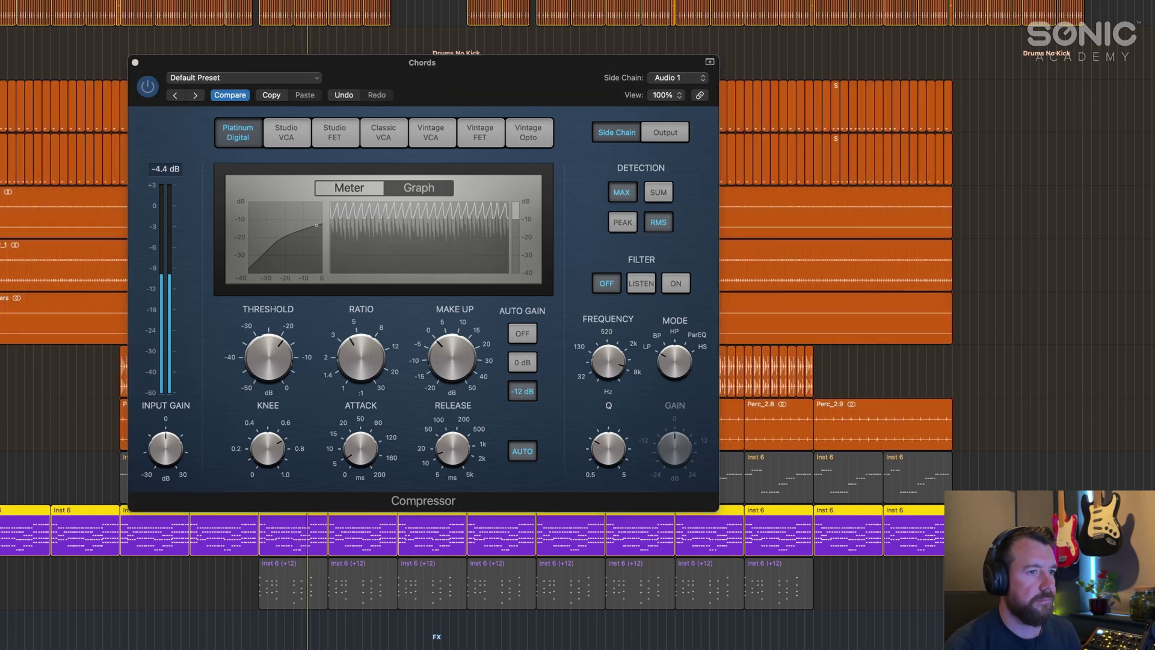
{"action": "mouse_move", "coordinate": [412, 356]}
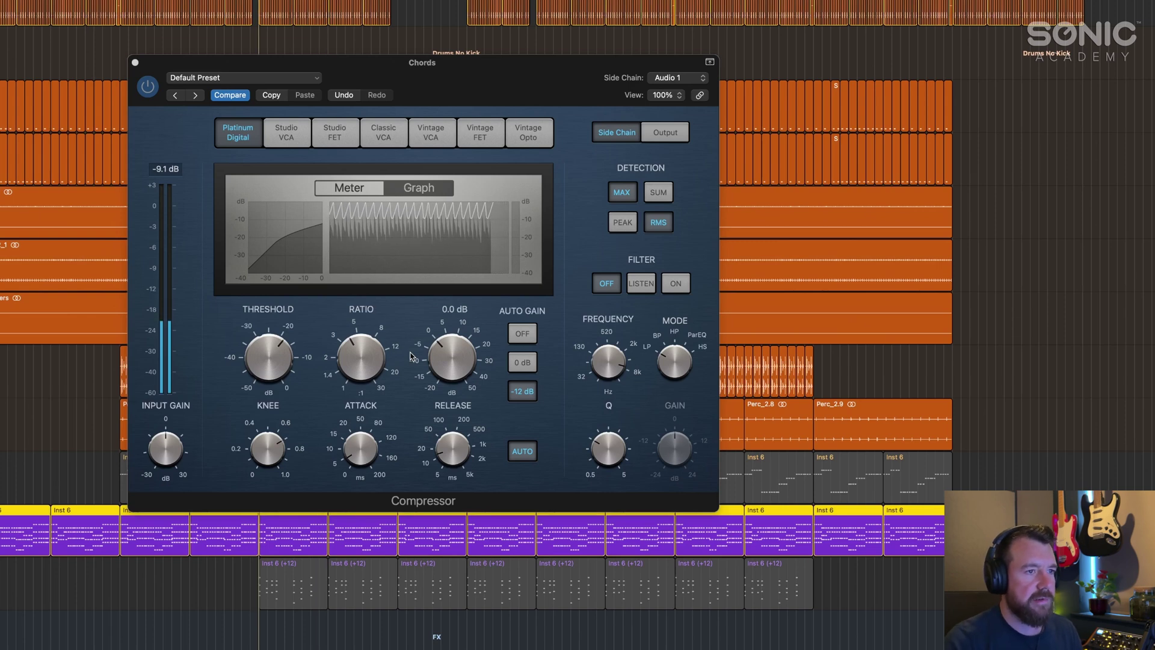
{"action": "left_click", "coordinate": [448, 460]}
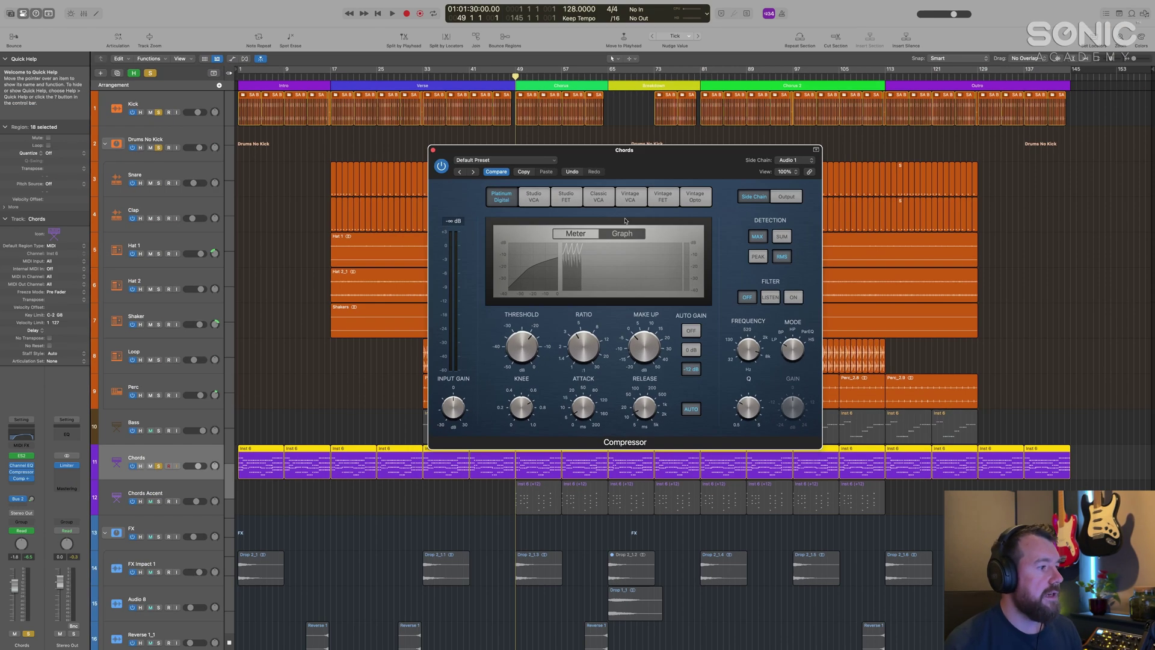
- Play the song from around bar 64, stop at bar 60, then select the Kick track
{"action": "left_click_drag", "start_coordinate": [602, 150], "coordinate": [542, 161]}
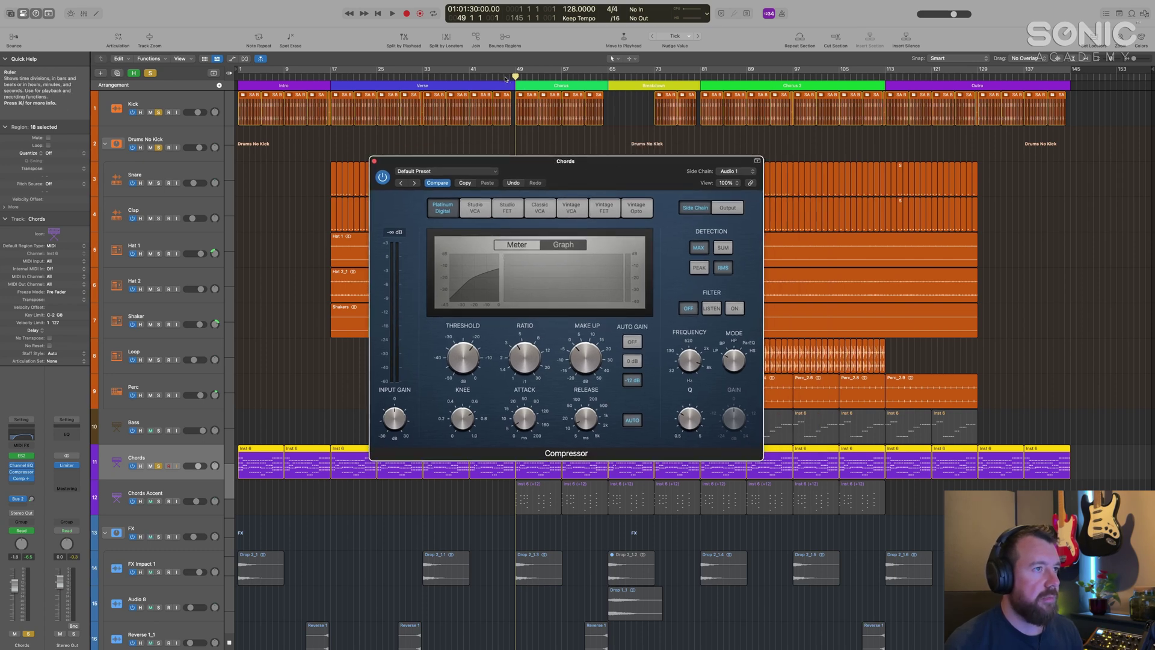
{"action": "left_click_drag", "start_coordinate": [516, 77], "coordinate": [302, 77]}
{"action": "double_click", "coordinate": [603, 77]}
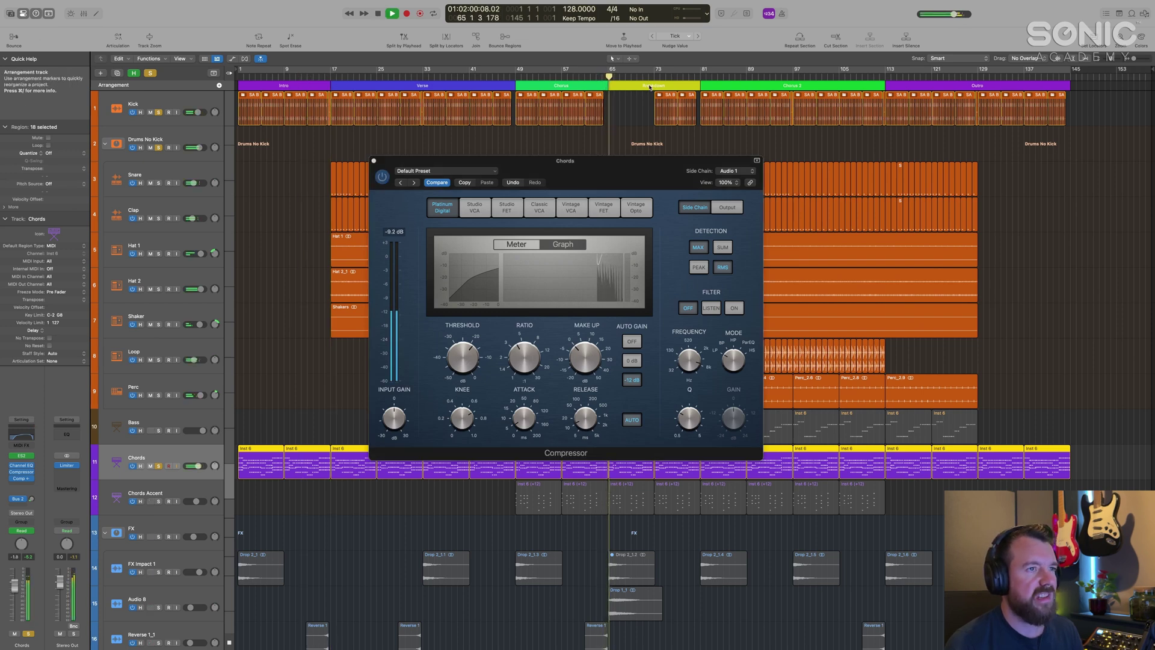
{"action": "double_click", "coordinate": [579, 77]}
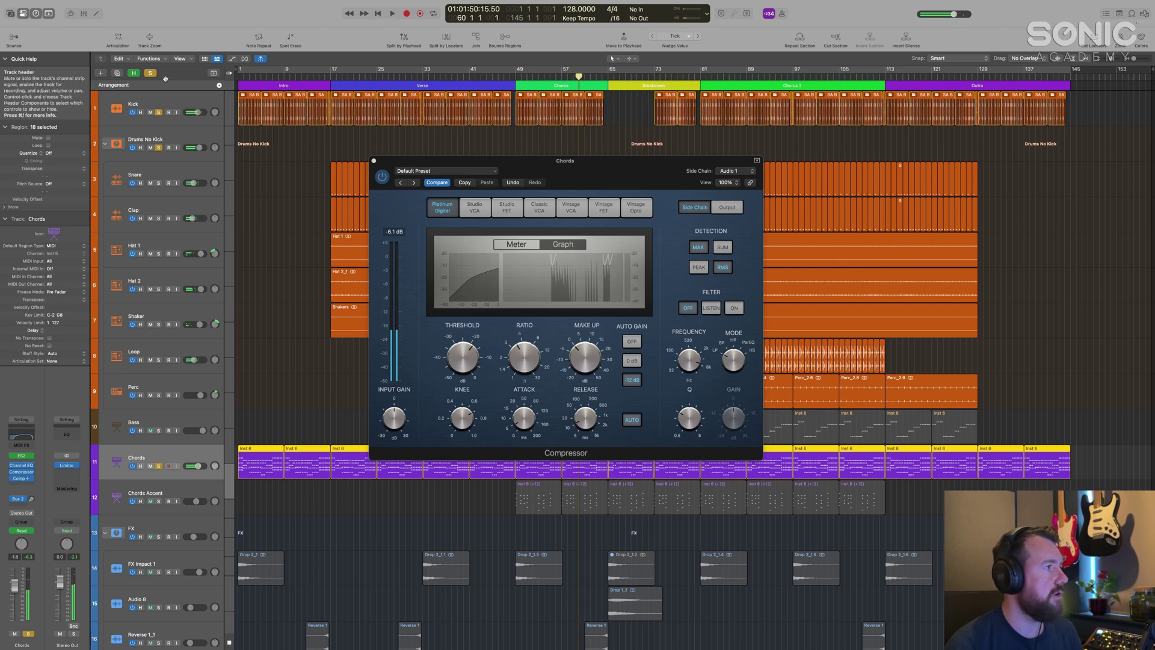
{"action": "left_click", "coordinate": [241, 108]}
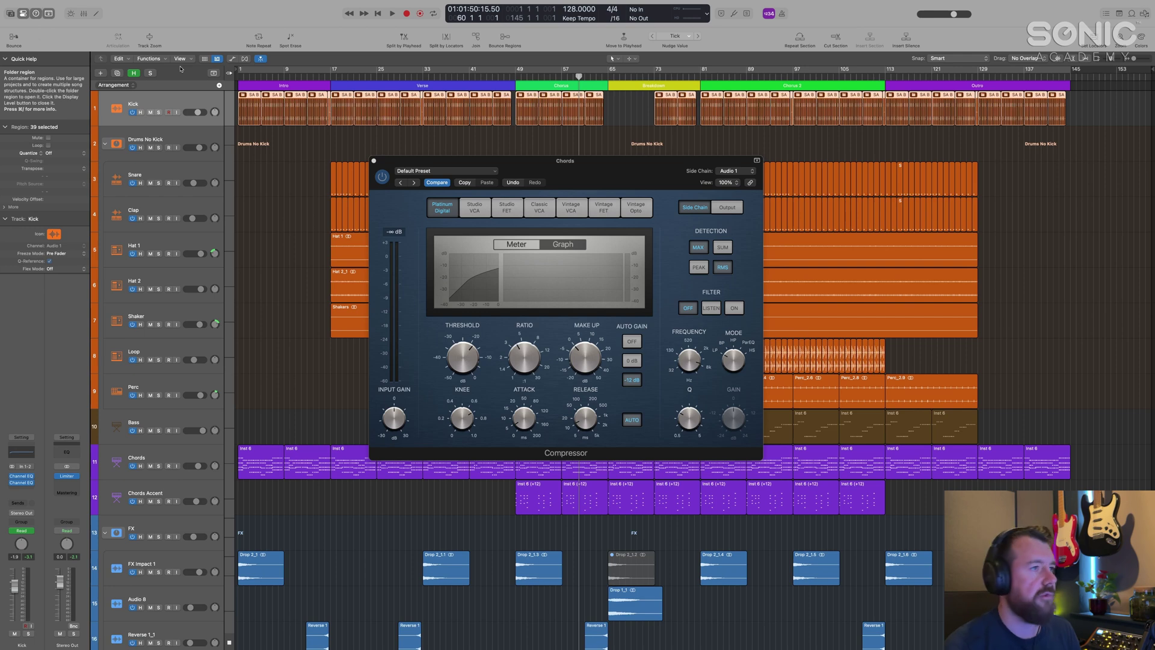
- Duplicate the Kick track from its header's context menu
{"action": "right_click", "coordinate": [169, 101]}
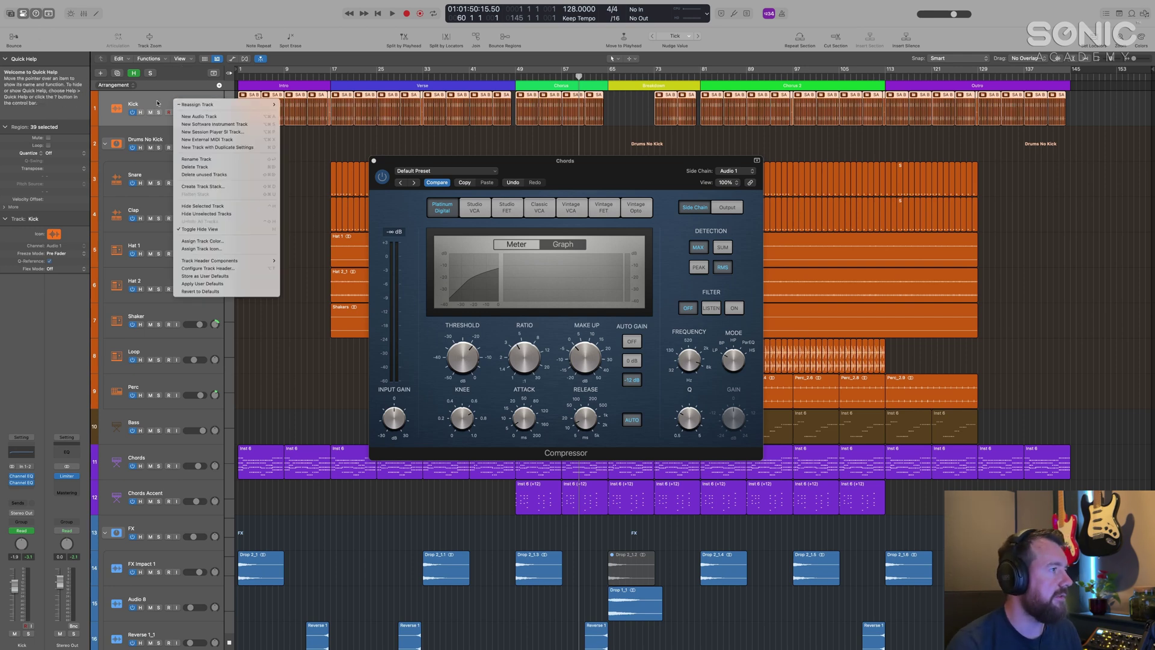
{"action": "right_click", "coordinate": [169, 101]}
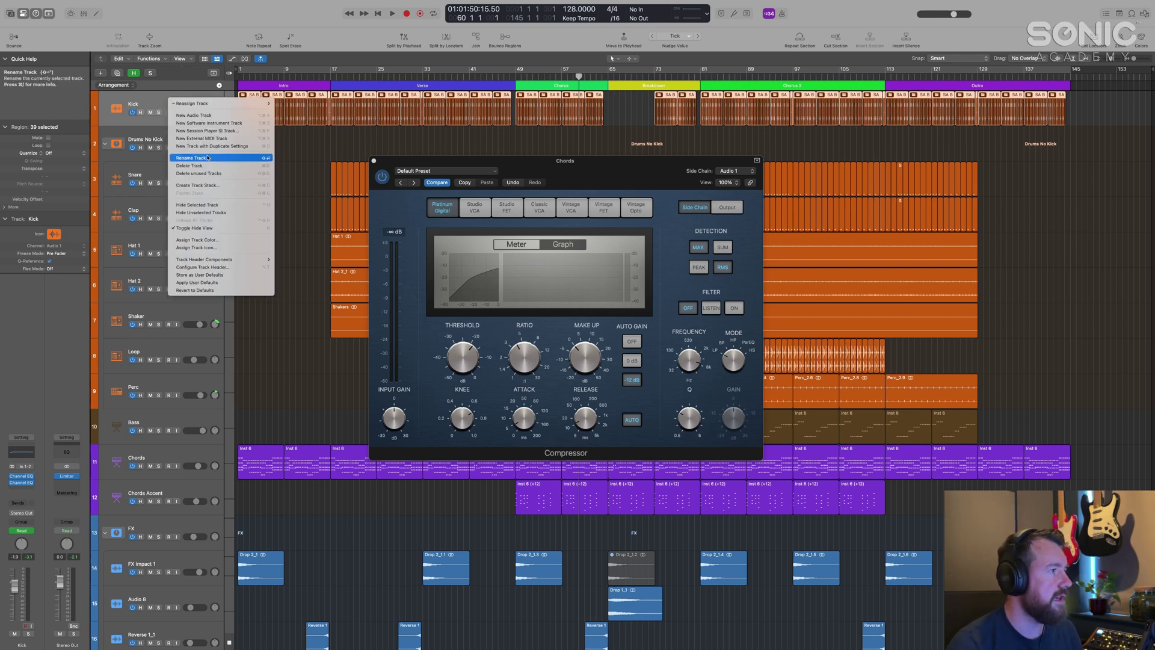
{"action": "left_click", "coordinate": [120, 75]}
{"action": "left_click", "coordinate": [120, 75]}
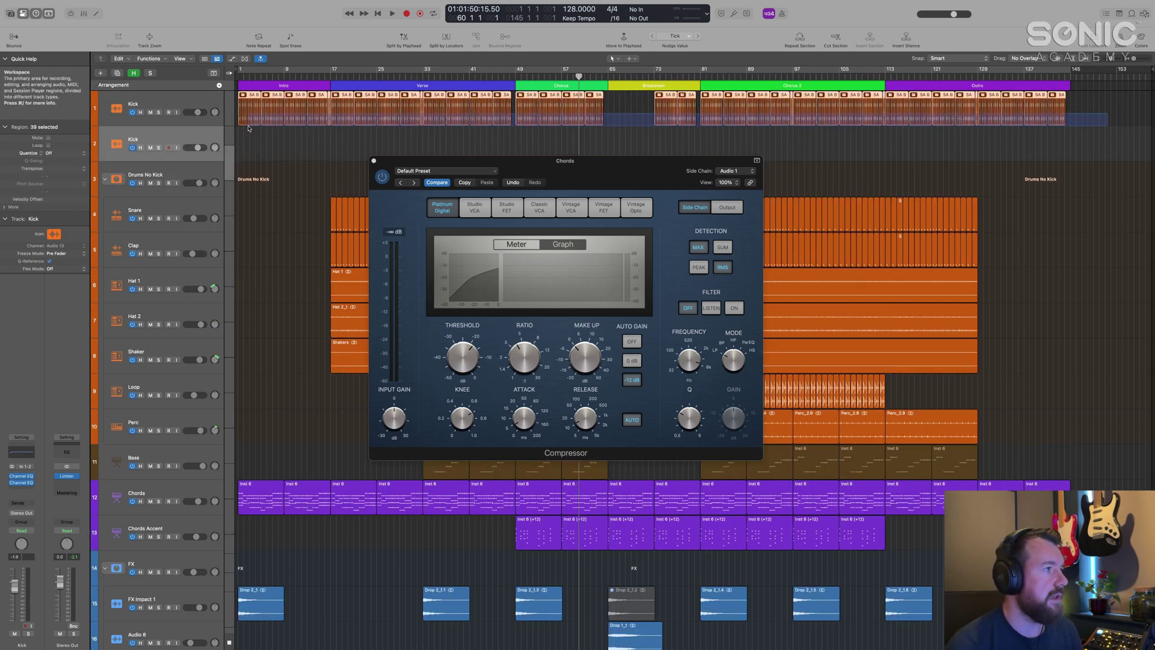
- Copy all Kick regions onto the duplicated second track and select that track
{"action": "left_click", "coordinate": [156, 109]}
{"action": "left_click_drag", "start_coordinate": [248, 111], "coordinate": [247, 147]}
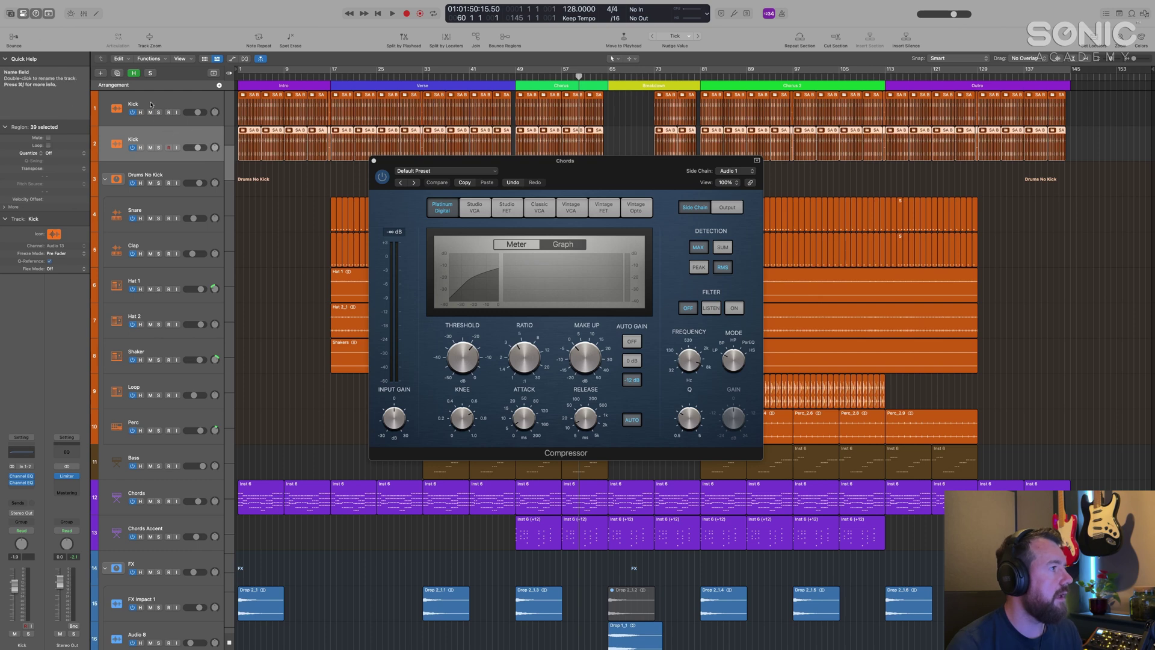
{"action": "left_click", "coordinate": [171, 105]}
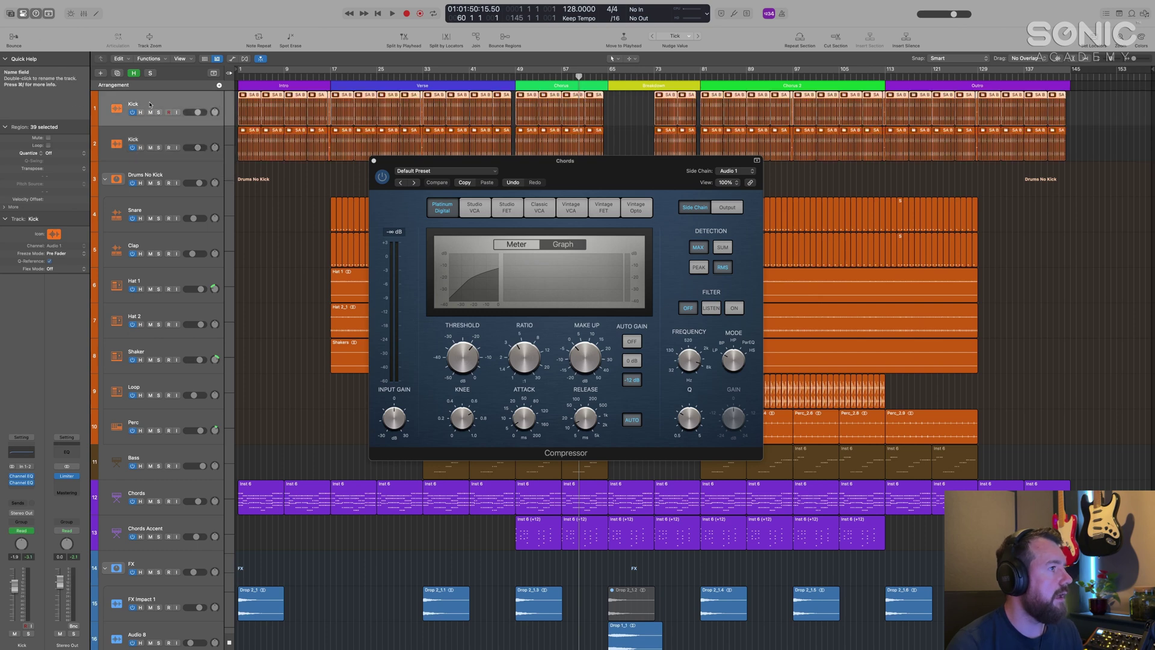
{"action": "left_click", "coordinate": [163, 139]}
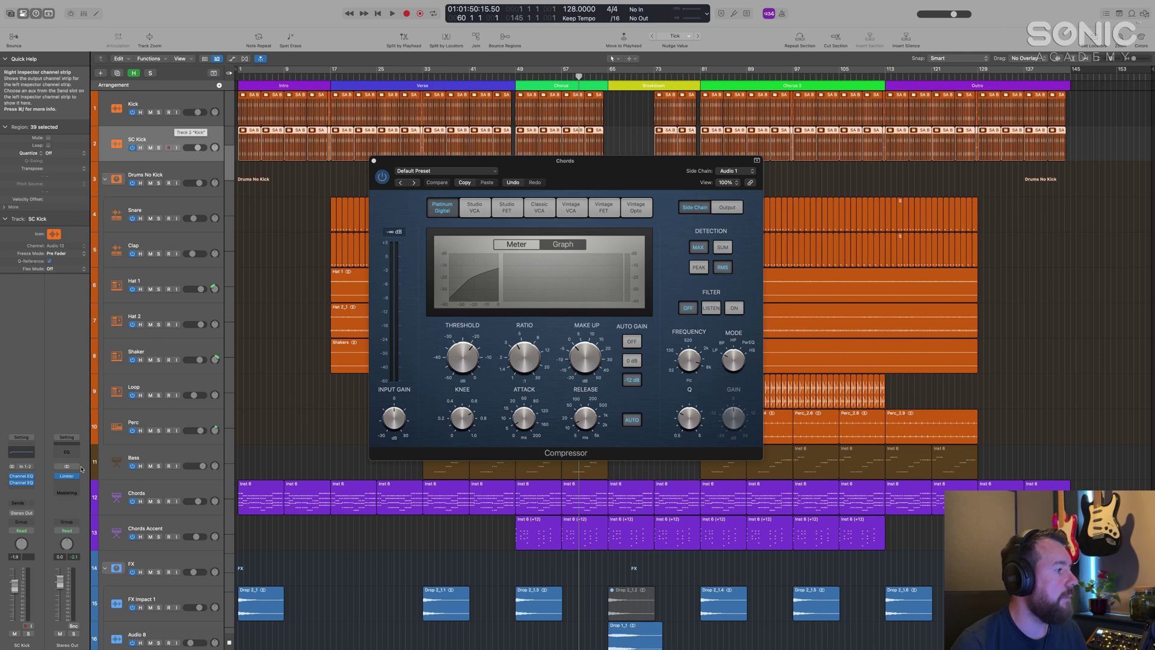
- In SC Kick's Channel EQ, enable Low Cut at about 1.5 kHz and disable the 5400 Hz band
{"action": "left_click", "coordinate": [23, 484]}
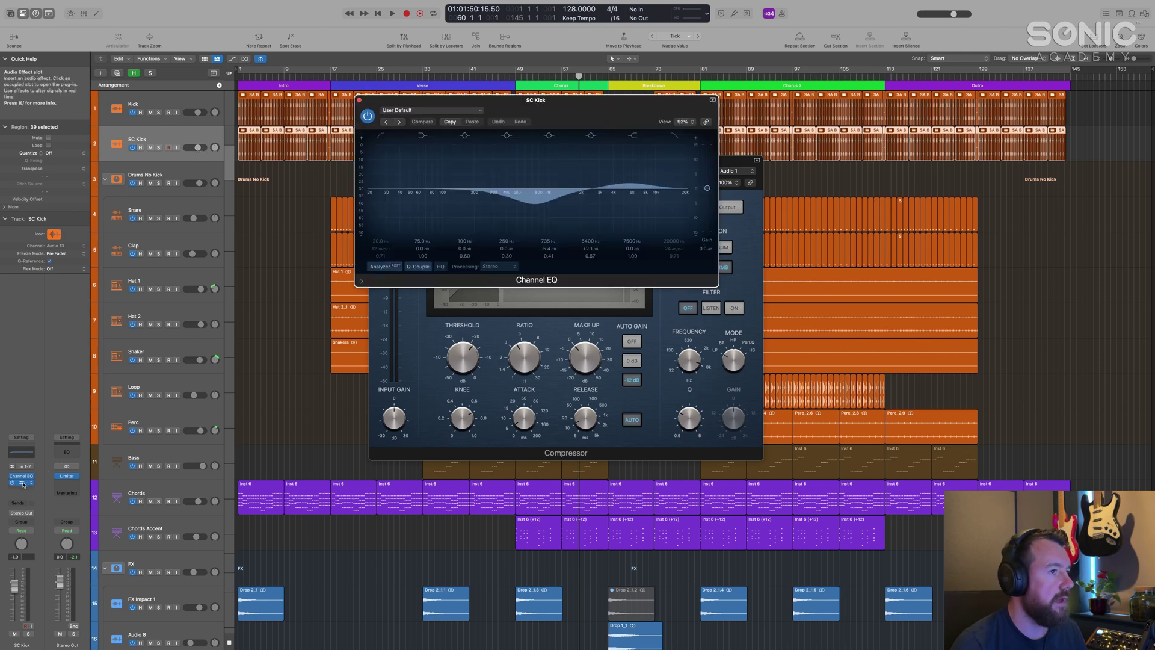
{"action": "left_click", "coordinate": [23, 483]}
{"action": "left_click", "coordinate": [31, 483]}
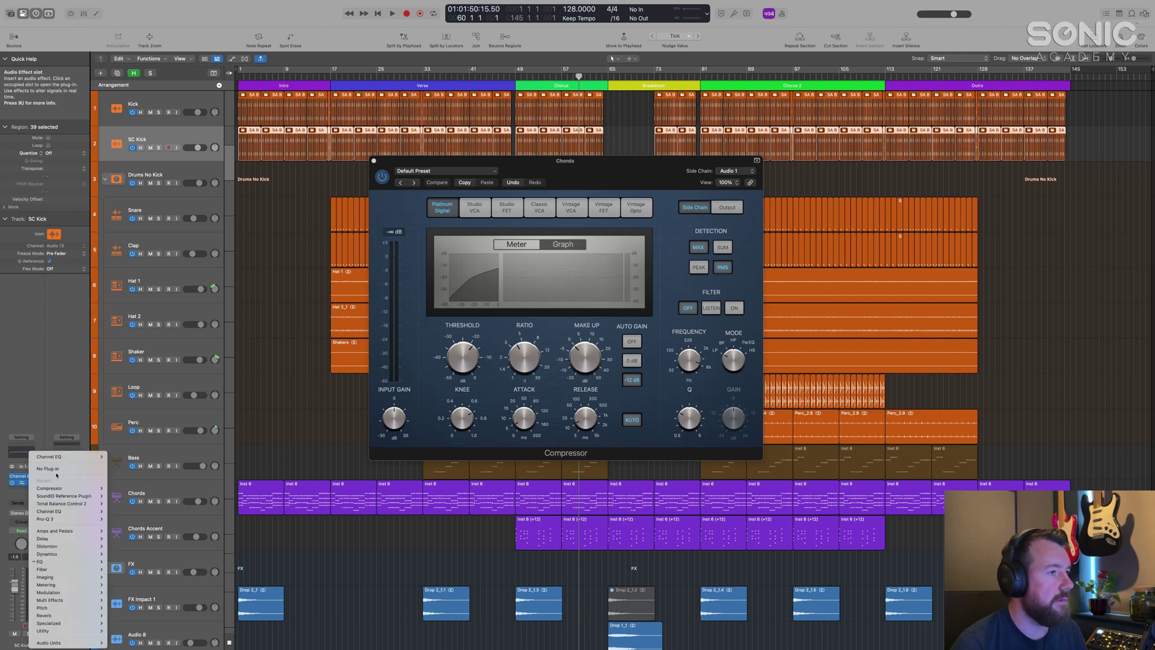
{"action": "left_click", "coordinate": [163, 461]}
{"action": "left_click", "coordinate": [23, 483]}
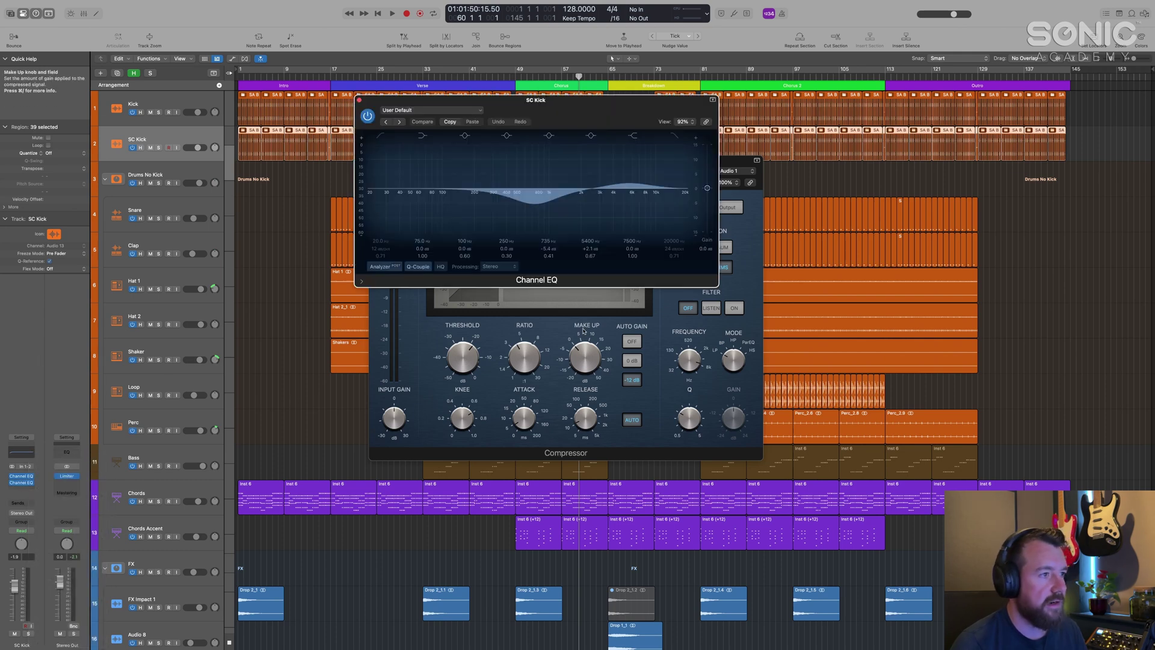
{"action": "left_click", "coordinate": [381, 136]}
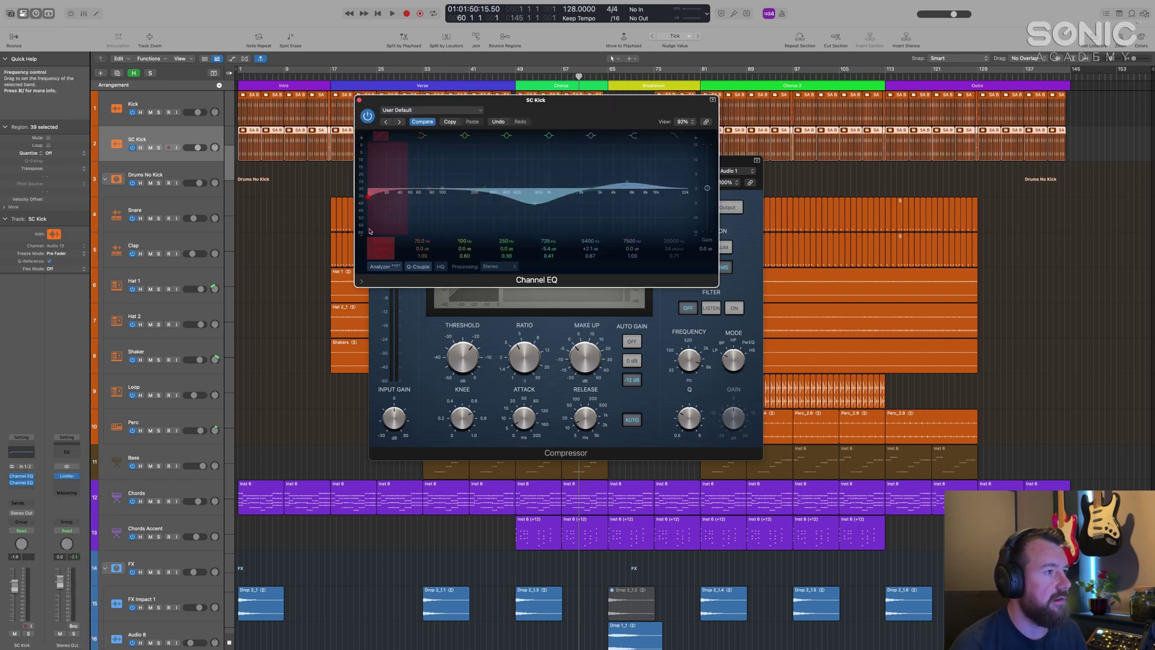
{"action": "left_click_drag", "start_coordinate": [368, 195], "coordinate": [582, 197]}
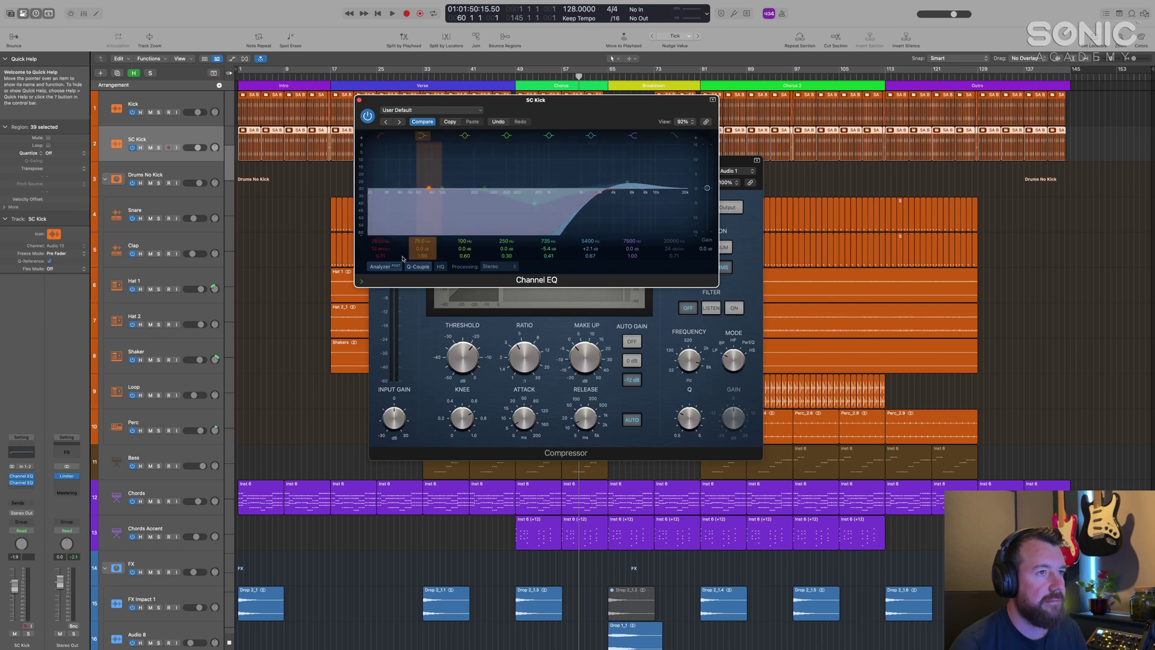
{"action": "left_click", "coordinate": [591, 136]}
- Solo SC Kick and play to audition the filtered kick, then close the EQ
{"action": "left_click", "coordinate": [157, 148]}
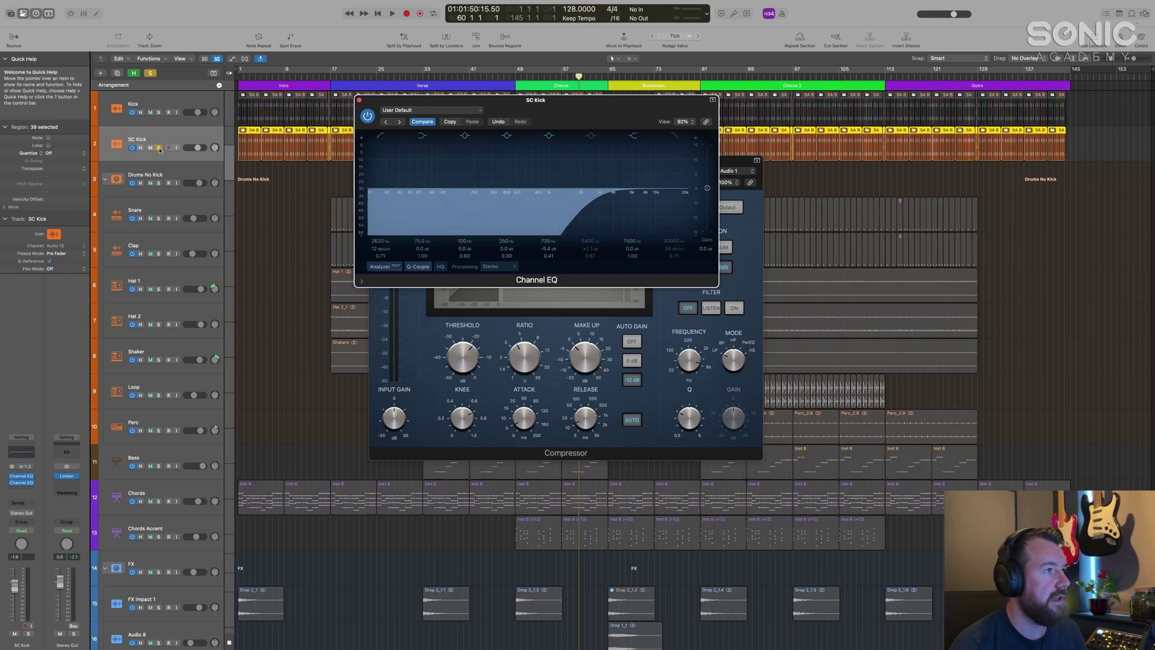
{"action": "key", "text": "space"}
{"action": "key", "text": "space"}
{"action": "left_click_drag", "start_coordinate": [590, 256], "coordinate": [774, 335]}
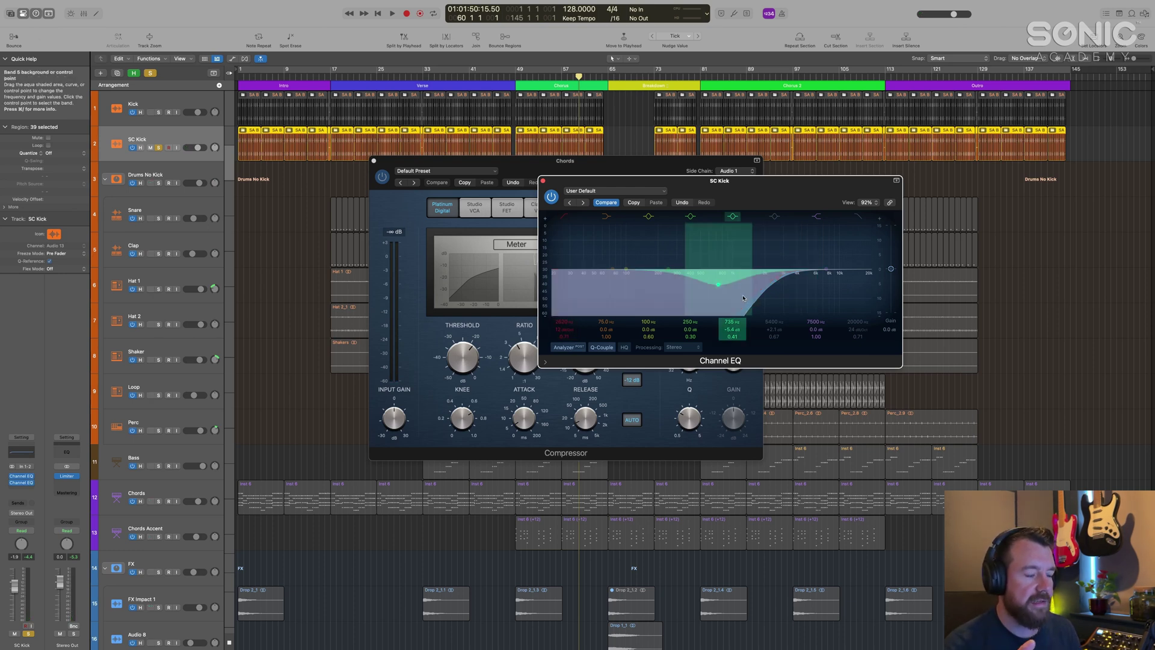
{"action": "left_click_drag", "start_coordinate": [663, 181], "coordinate": [769, 196]}
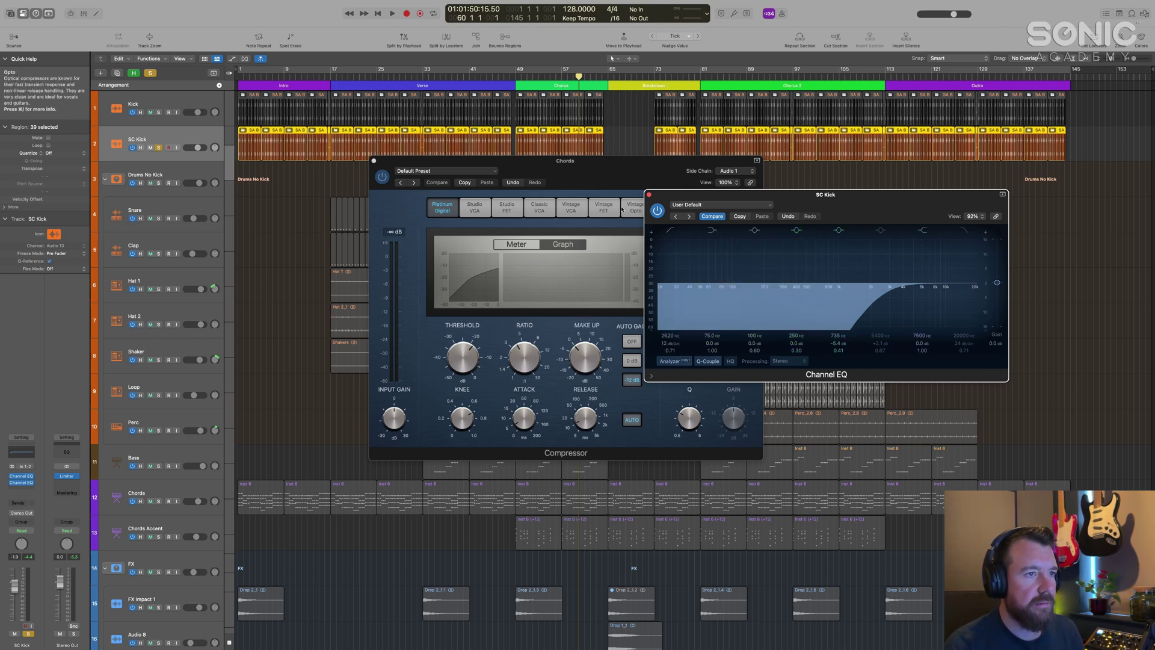
{"action": "left_click", "coordinate": [649, 194]}
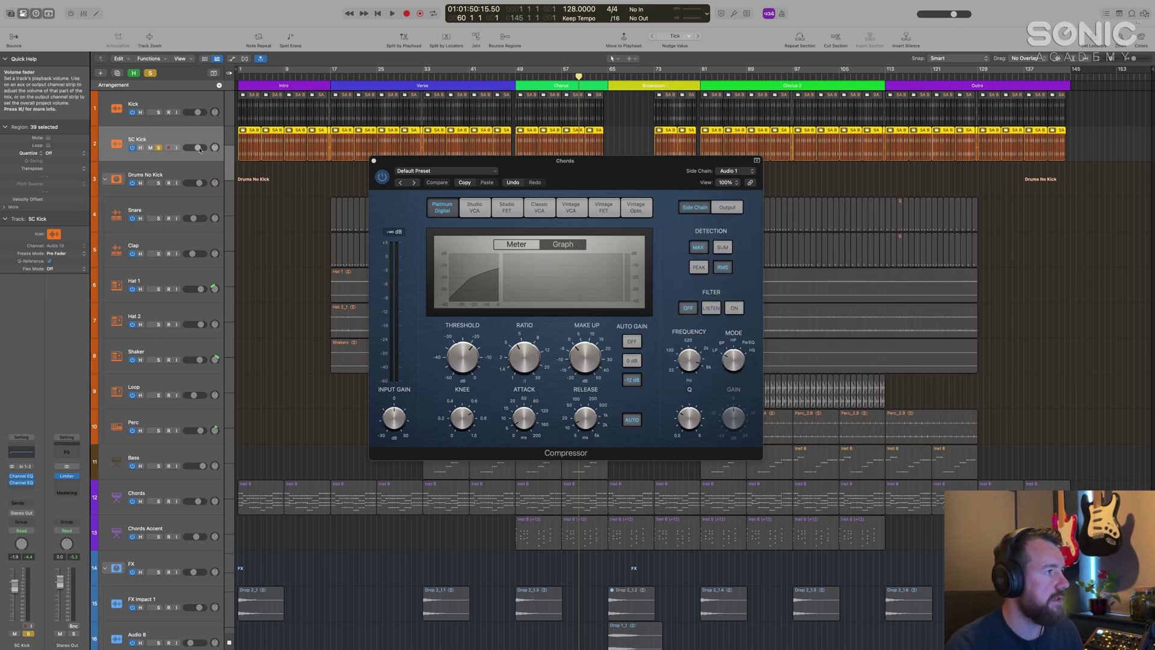
- Unsolo SC Kick and set the Chords compressor's side chain to SC Kick (Audio 13)
{"action": "left_click", "coordinate": [160, 148]}
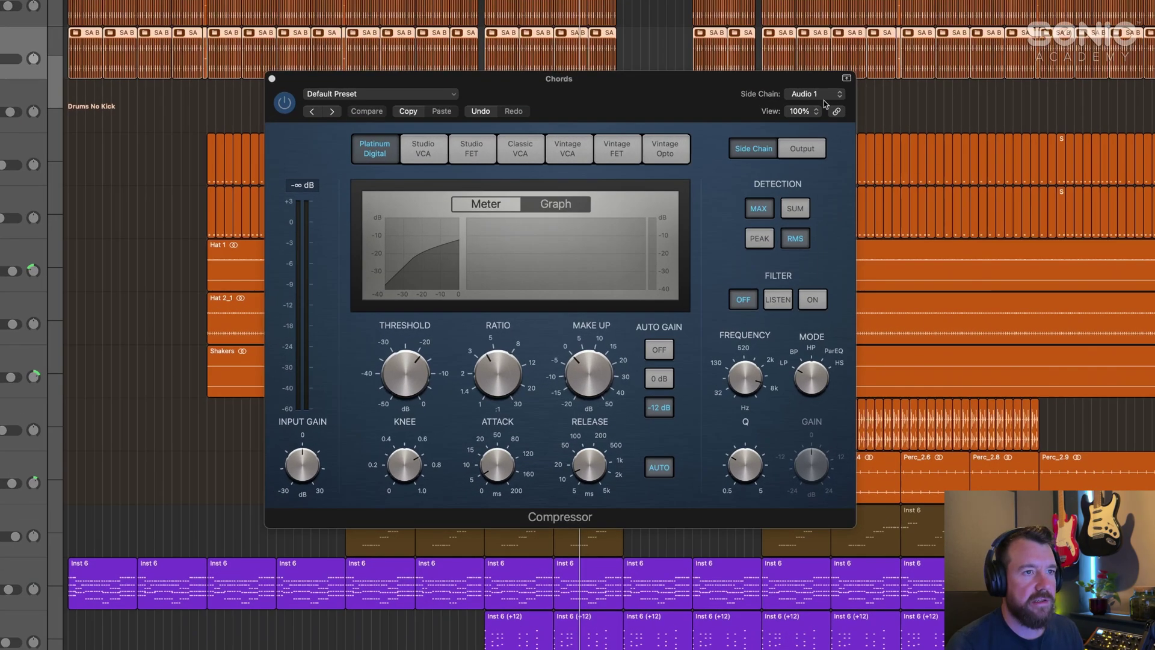
{"action": "left_click", "coordinate": [733, 172]}
{"action": "mouse_move", "coordinate": [843, 46]}
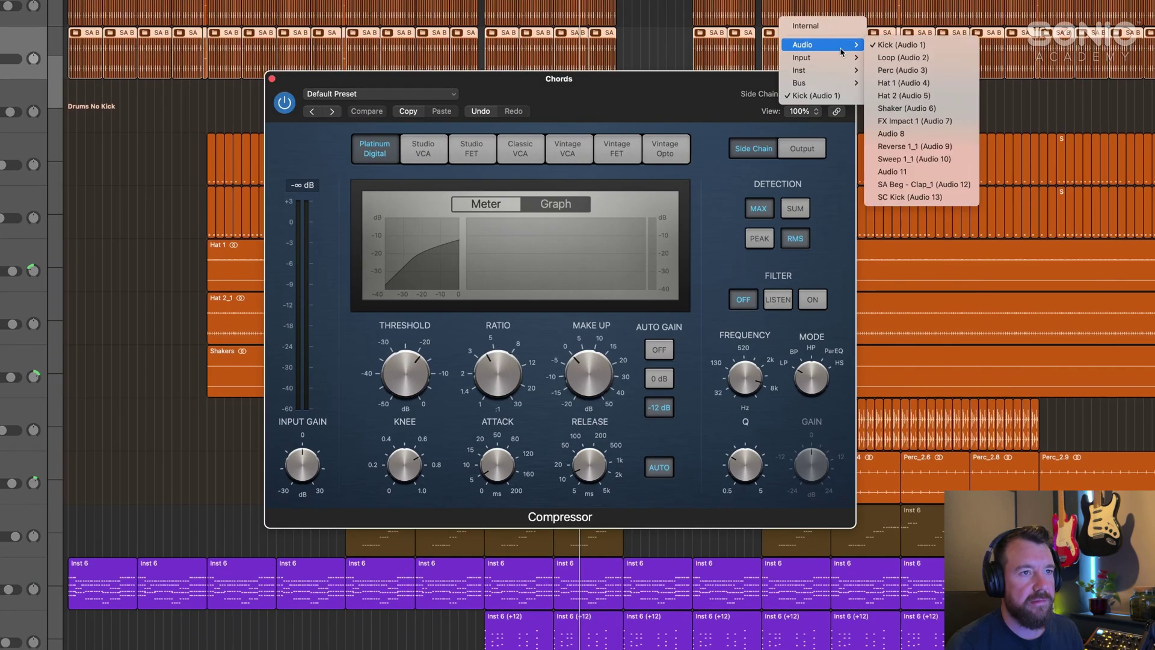
{"action": "left_click", "coordinate": [911, 197]}
- Solo Chords, start playback, and lower the compressor threshold to -38 dB
{"action": "key", "text": "space"}
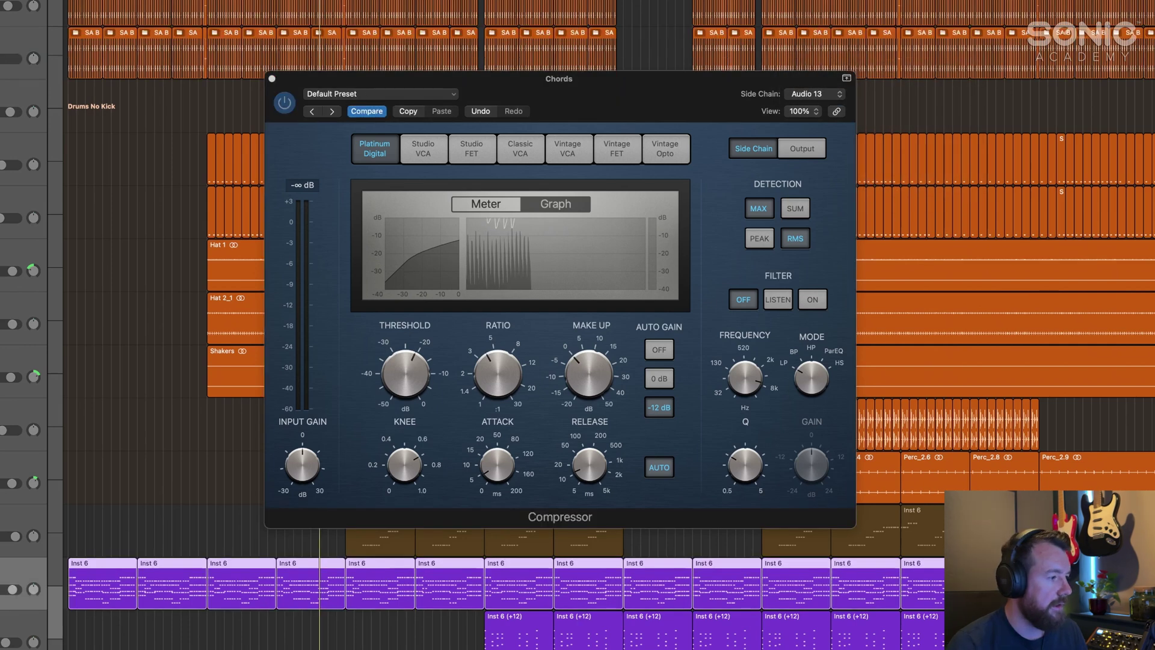
{"action": "key", "text": "s"}
{"action": "left_click_drag", "start_coordinate": [405, 370], "coordinate": [393, 440]}
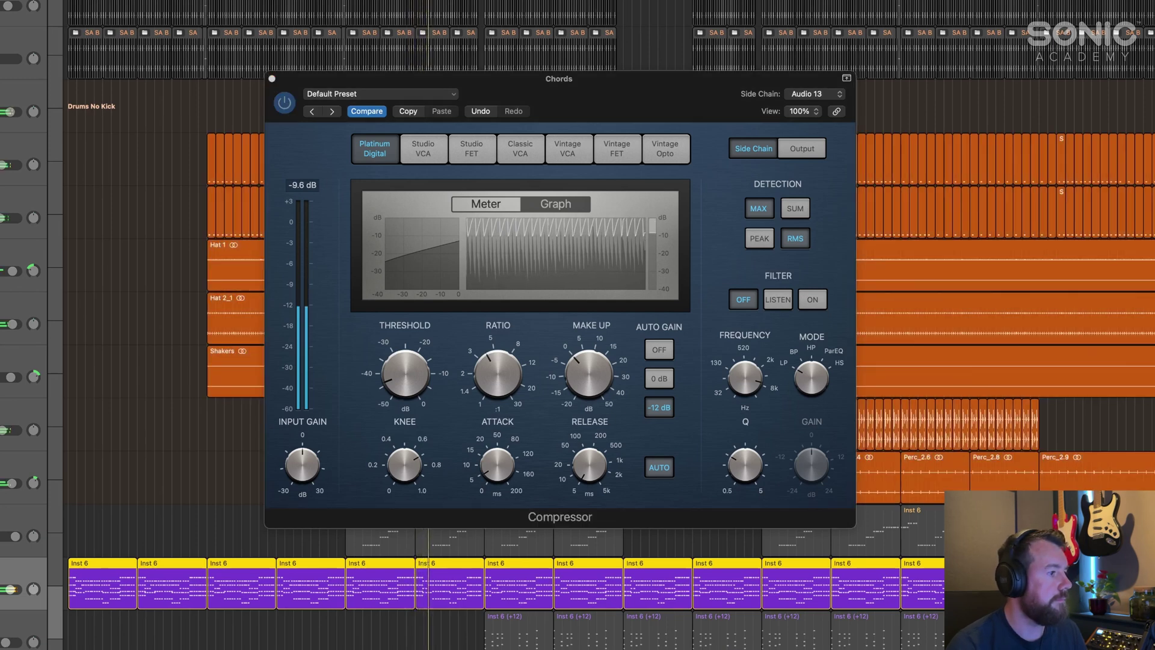
- Turn auto gain off, raise make-up gain to 6.5 dB, push release to maximum, and play
{"action": "left_click", "coordinate": [659, 349]}
{"action": "mouse_move", "coordinate": [588, 376]}
{"action": "left_mouse_down"}
{"action": "mouse_move", "coordinate": [593, 355]}
{"action": "mouse_move", "coordinate": [590, 376]}
{"action": "left_mouse_up"}
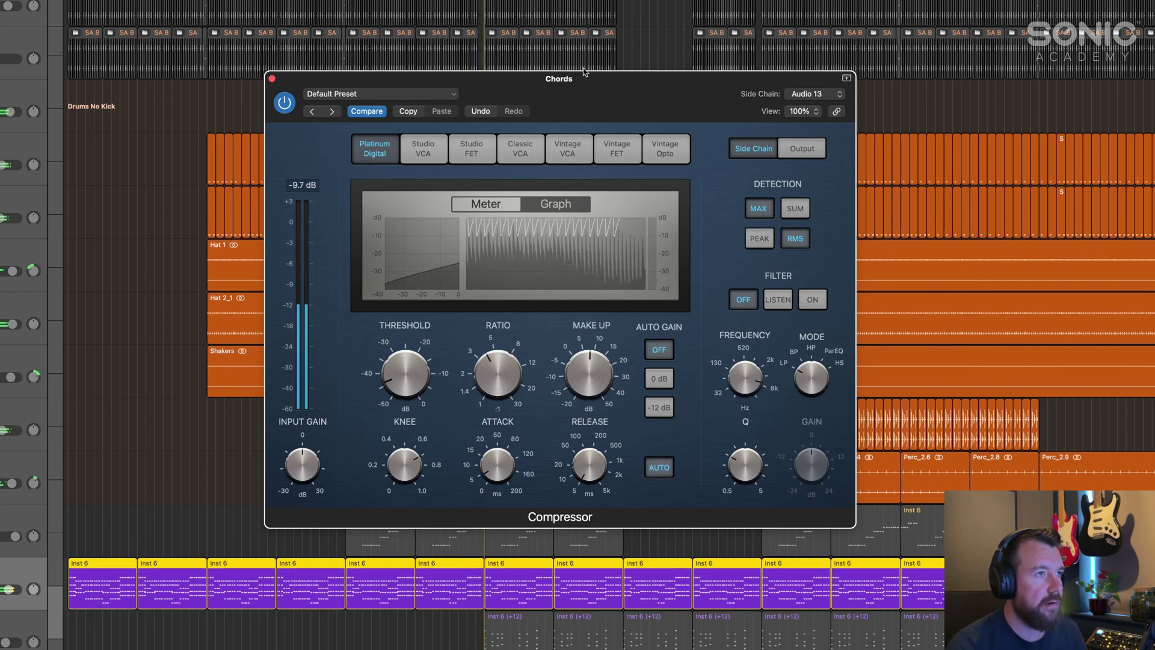
{"action": "left_click_drag", "start_coordinate": [589, 469], "coordinate": [590, 471]}
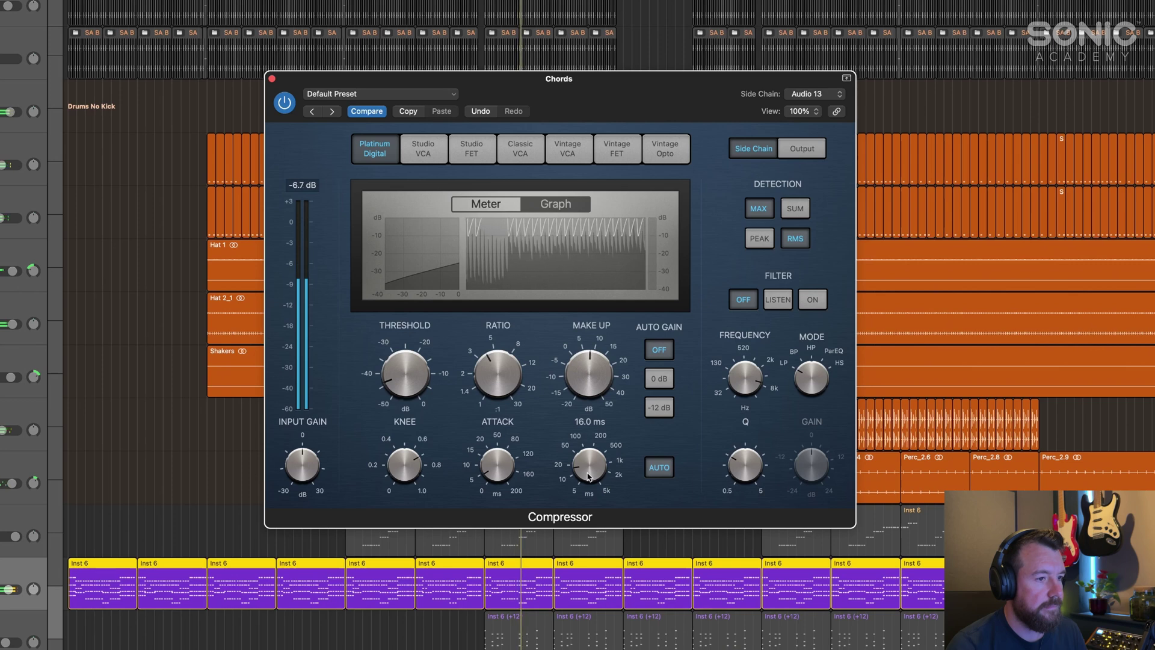
{"action": "left_click_drag", "start_coordinate": [590, 471], "coordinate": [593, 453]}
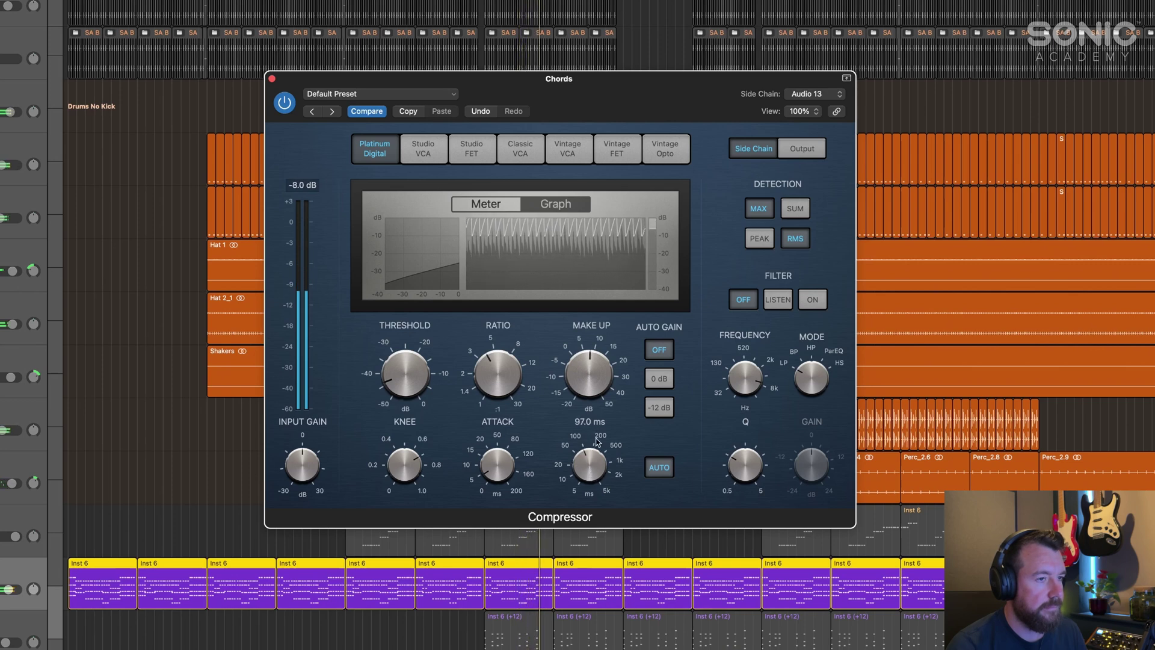
{"action": "mouse_move", "coordinate": [597, 443]}
{"action": "left_mouse_down"}
{"action": "mouse_move", "coordinate": [615, 347]}
{"action": "mouse_move", "coordinate": [595, 437]}
{"action": "left_mouse_up"}
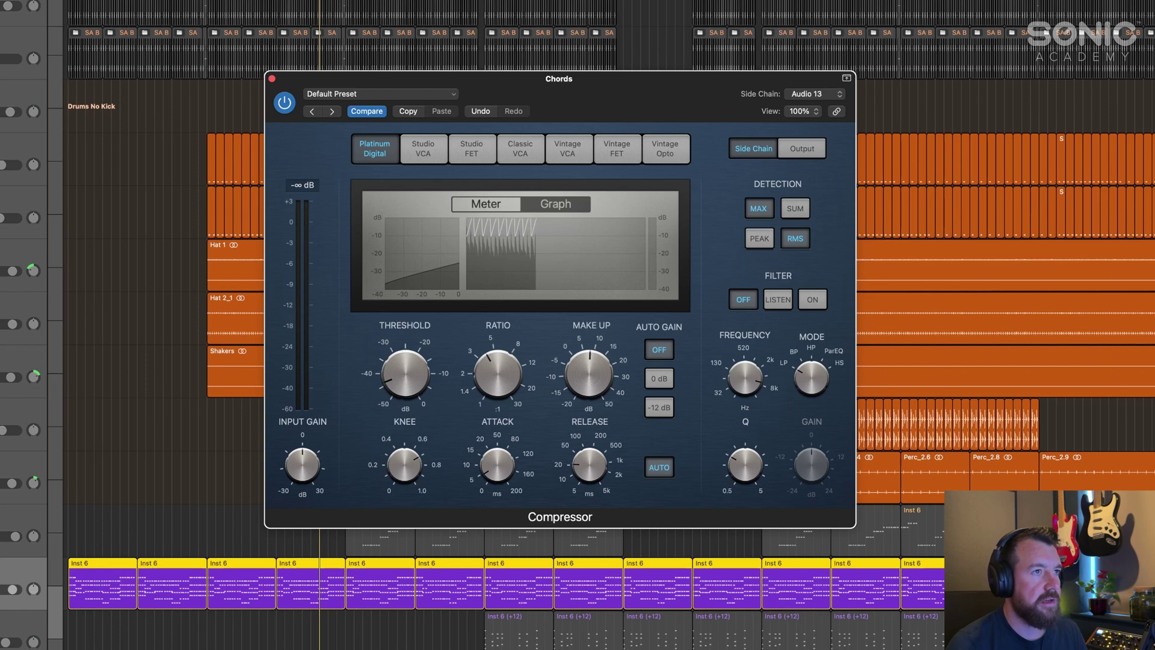
{"action": "key", "text": "space"}
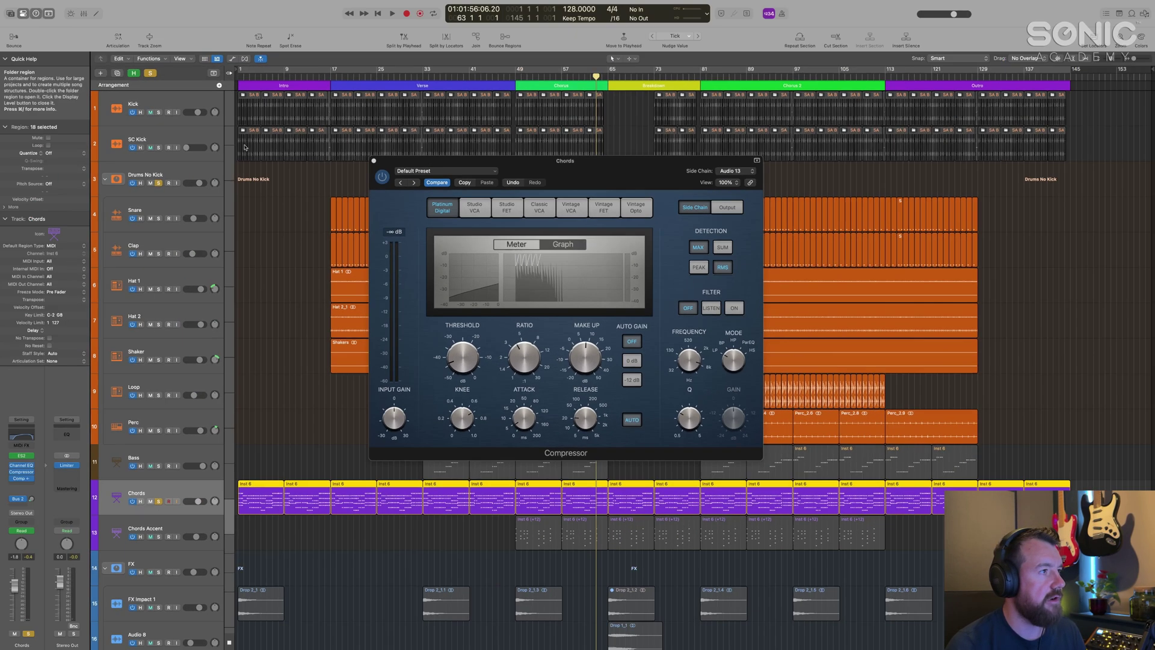
- Repeat the SC Kick trigger region into the Breakdown
{"action": "left_click_drag", "start_coordinate": [260, 133], "coordinate": [661, 135]}
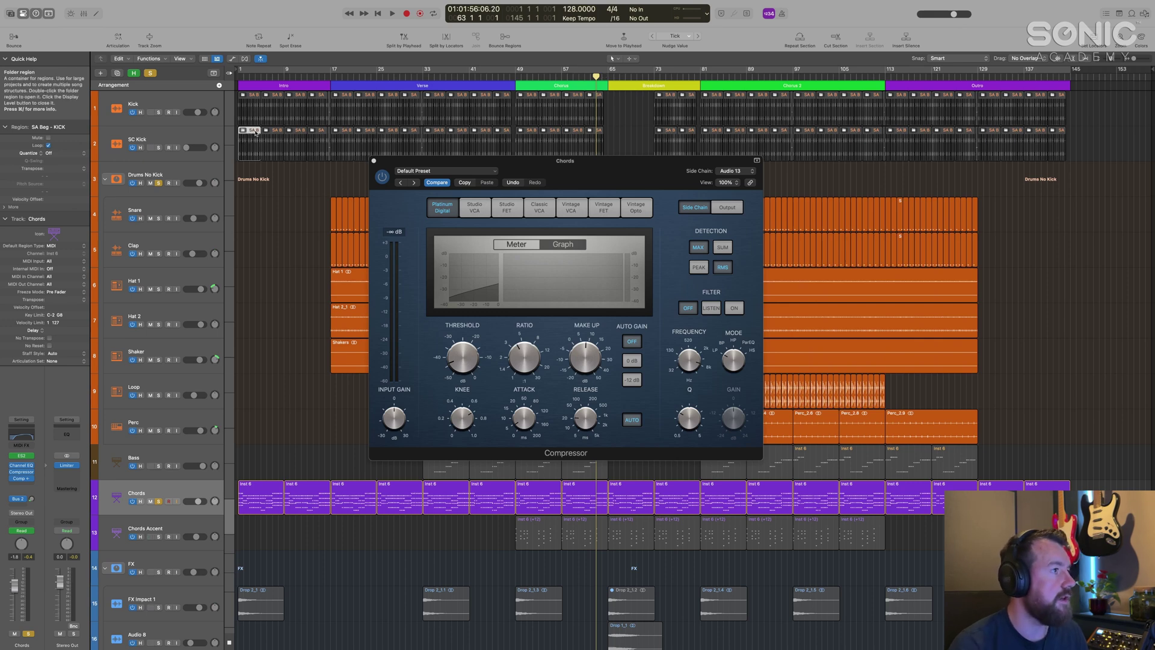
{"action": "left_click", "coordinate": [274, 142]}
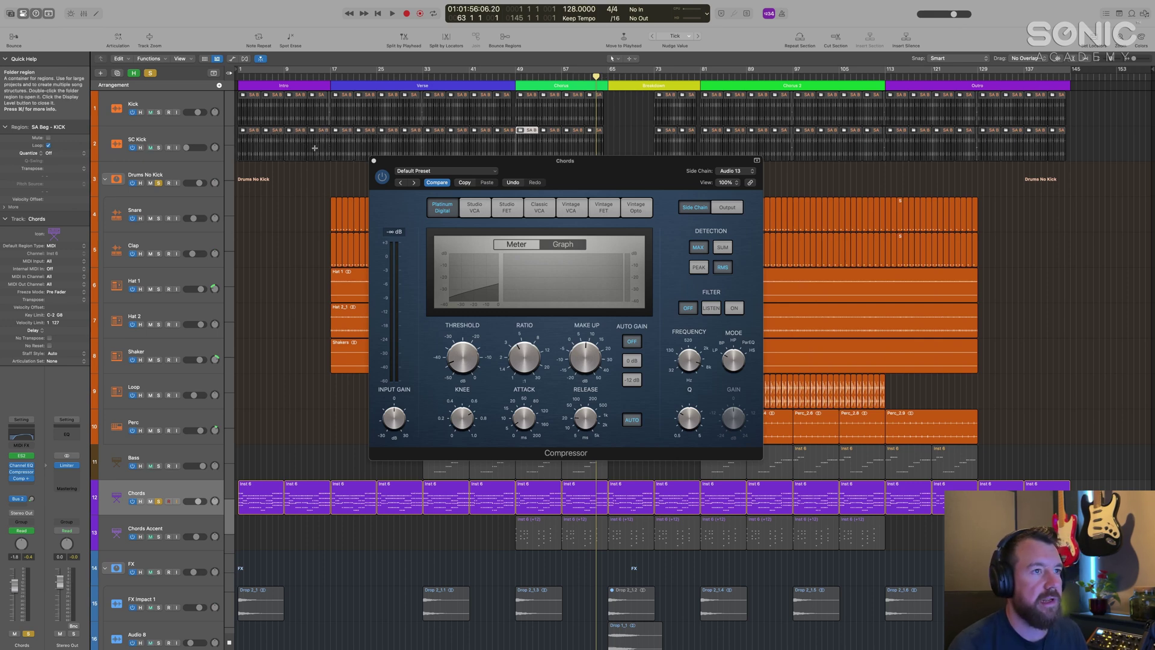
{"action": "key", "text": "super+r"}
{"action": "key", "text": "super+r"}
{"action": "key", "text": "super+r"}
{"action": "key", "text": "super+r"}
{"action": "key", "text": "super+r"}
{"action": "key", "text": "super+r"}
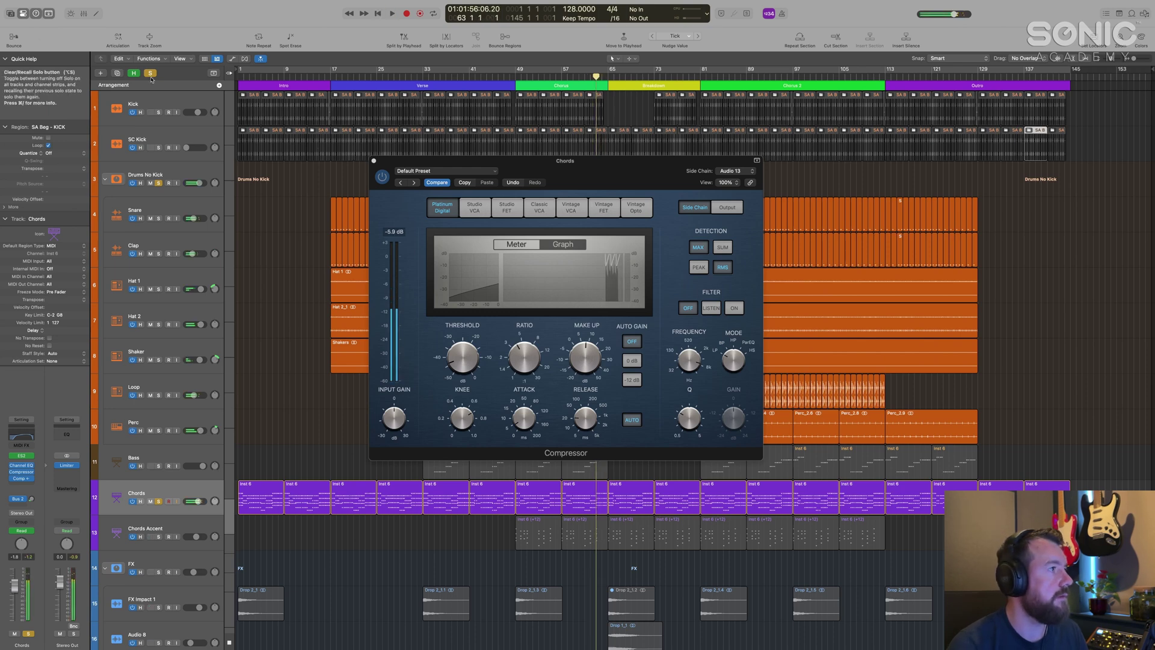
- Clear all solos and audition the Breakdown with the new SC Kick triggers
{"action": "key", "text": "space"}
{"action": "key", "text": "ctrl+alt+super+s"}
{"action": "left_click", "coordinate": [609, 74]}
{"action": "key", "text": "space"}
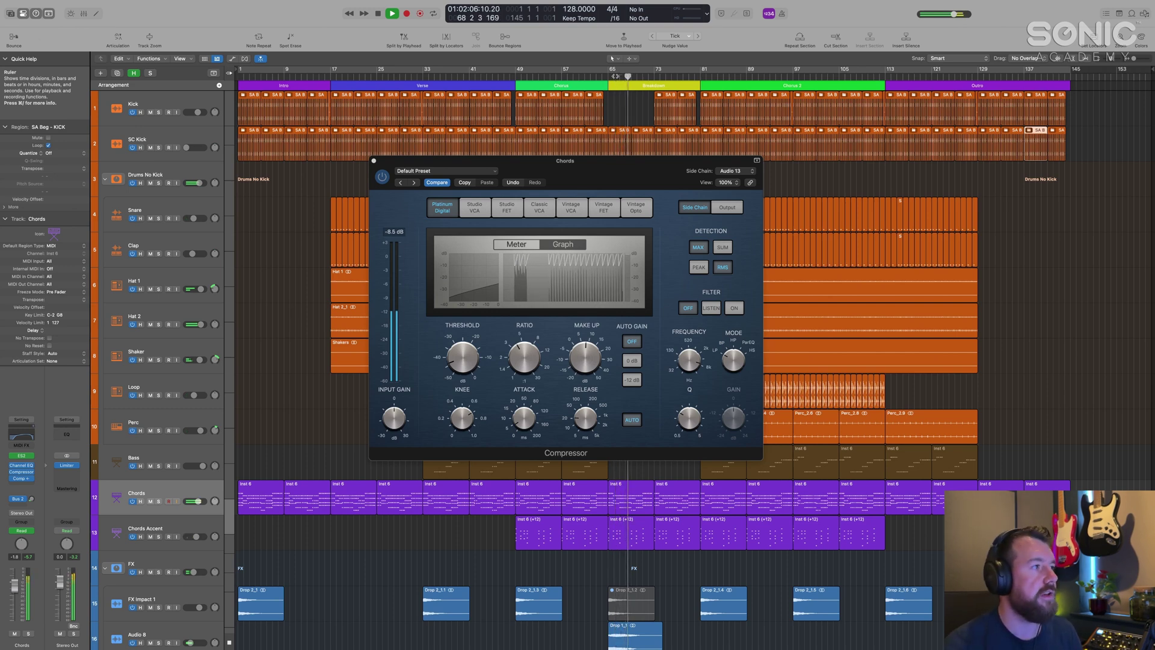
{"action": "key", "text": "space"}
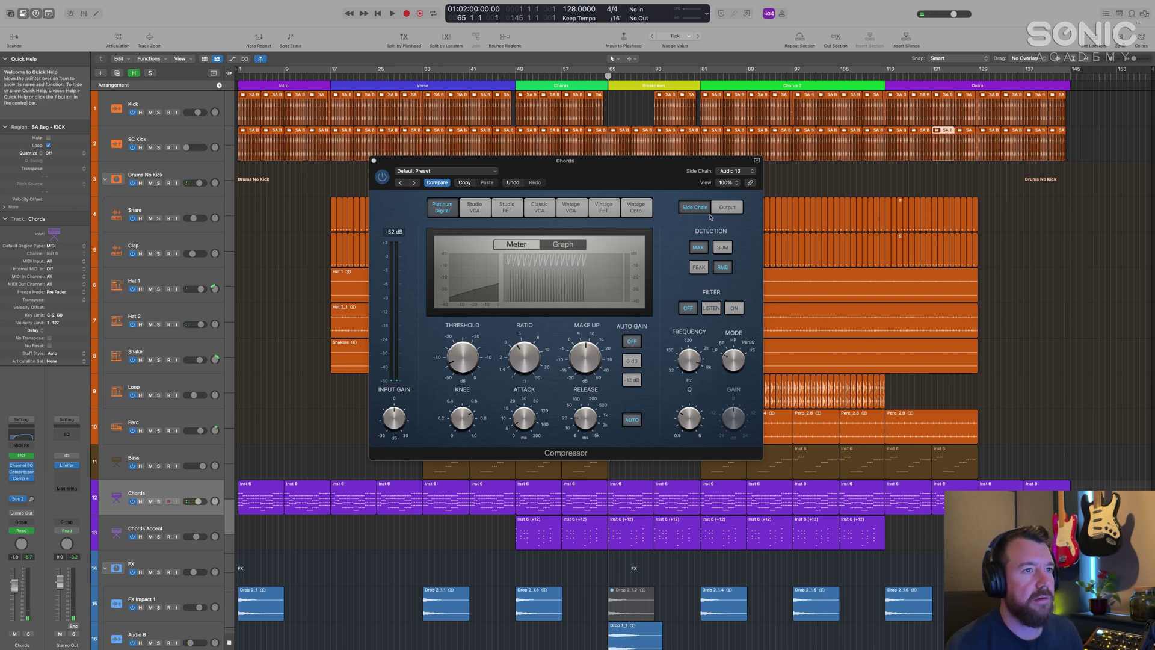
- Undo the Breakdown SC Kick regions, check playback, and close the Chords compressor
{"action": "key", "text": "super+z"}
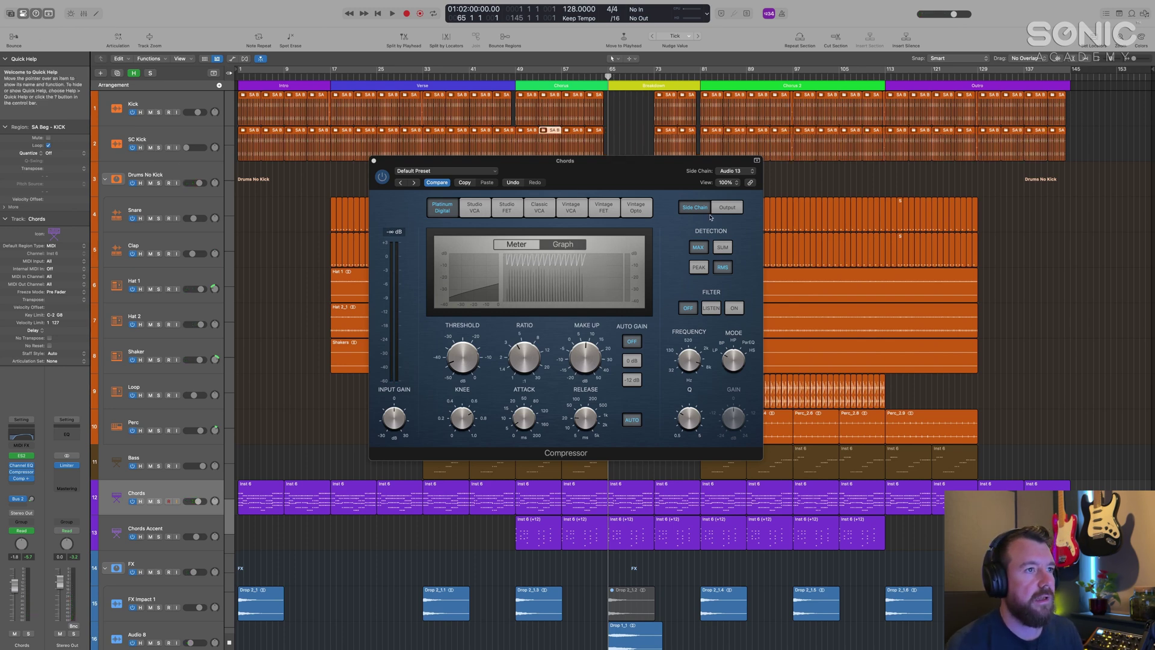
{"action": "key", "text": "super+z"}
{"action": "key", "text": "super+z"}
{"action": "key", "text": "super+z"}
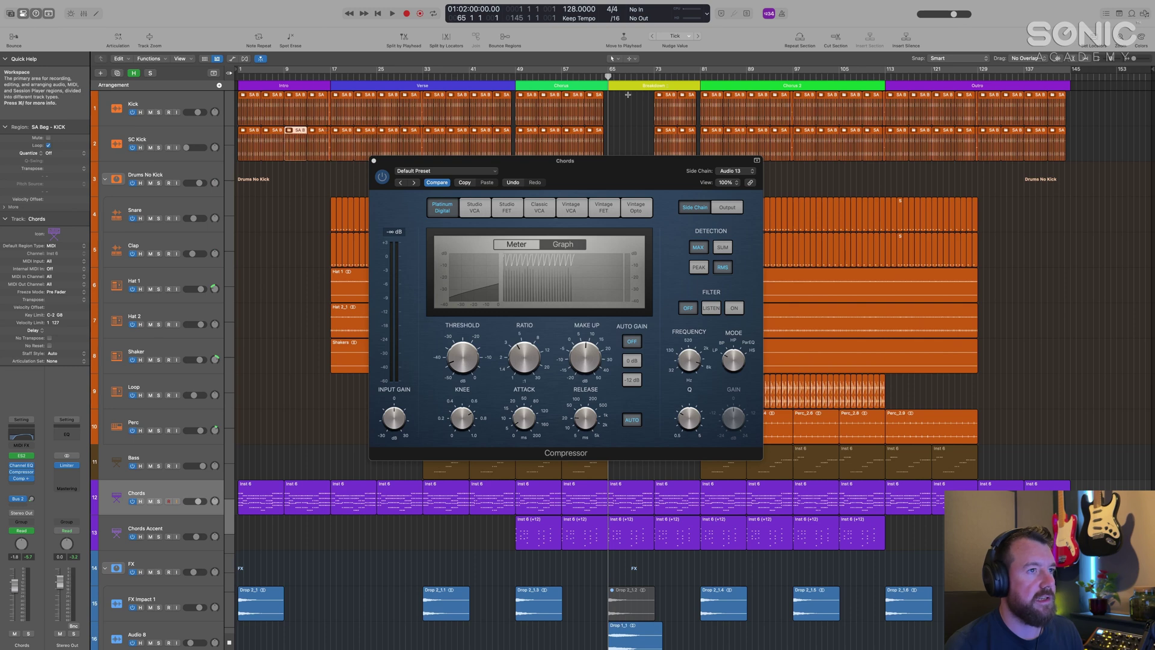
{"action": "key", "text": "super+z"}
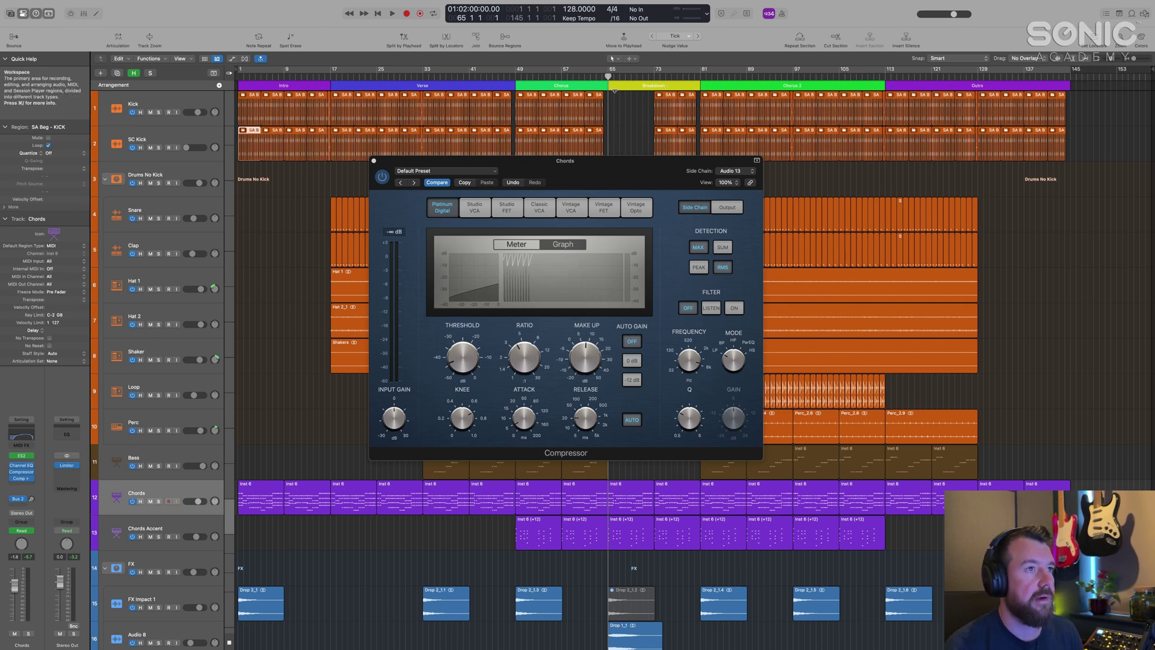
{"action": "key", "text": "space"}
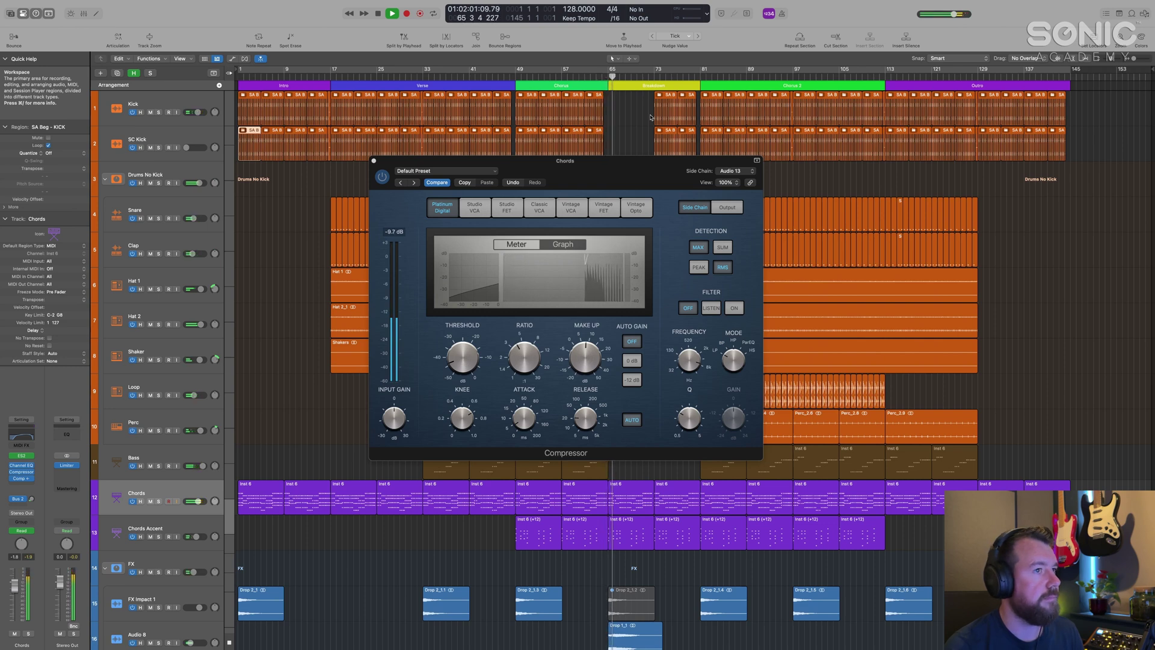
{"action": "key", "text": "space"}
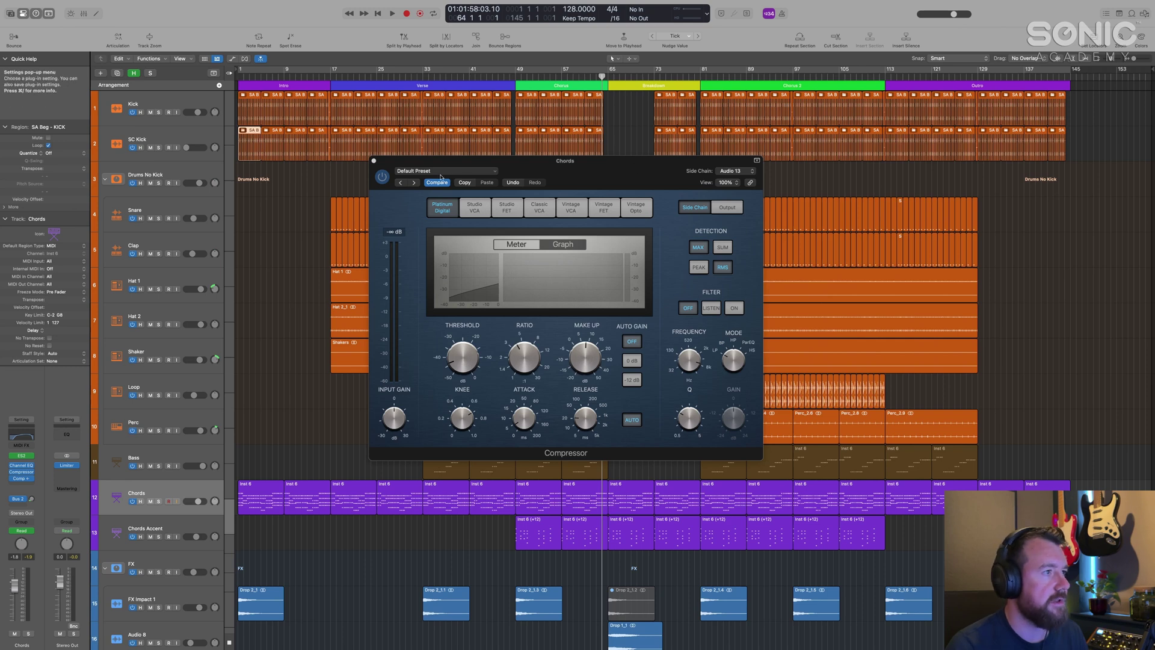
{"action": "left_click", "coordinate": [373, 162]}
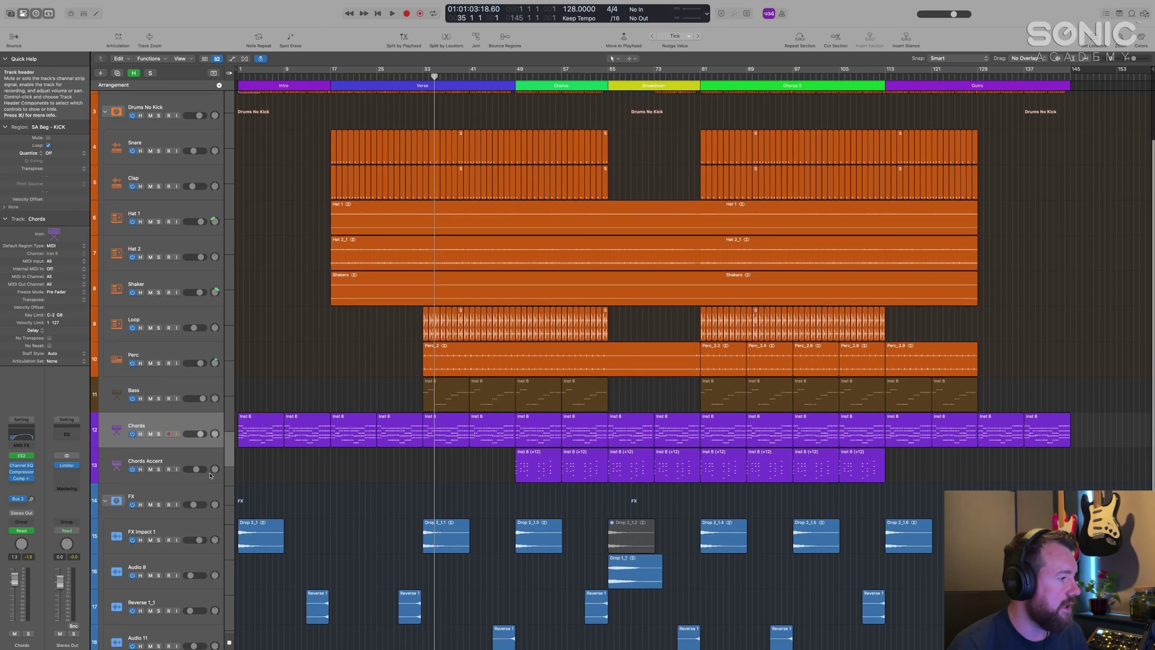
- Move the playhead to bar 49, select the Bass track, and show the Mixer
{"action": "left_click", "coordinate": [24, 480]}
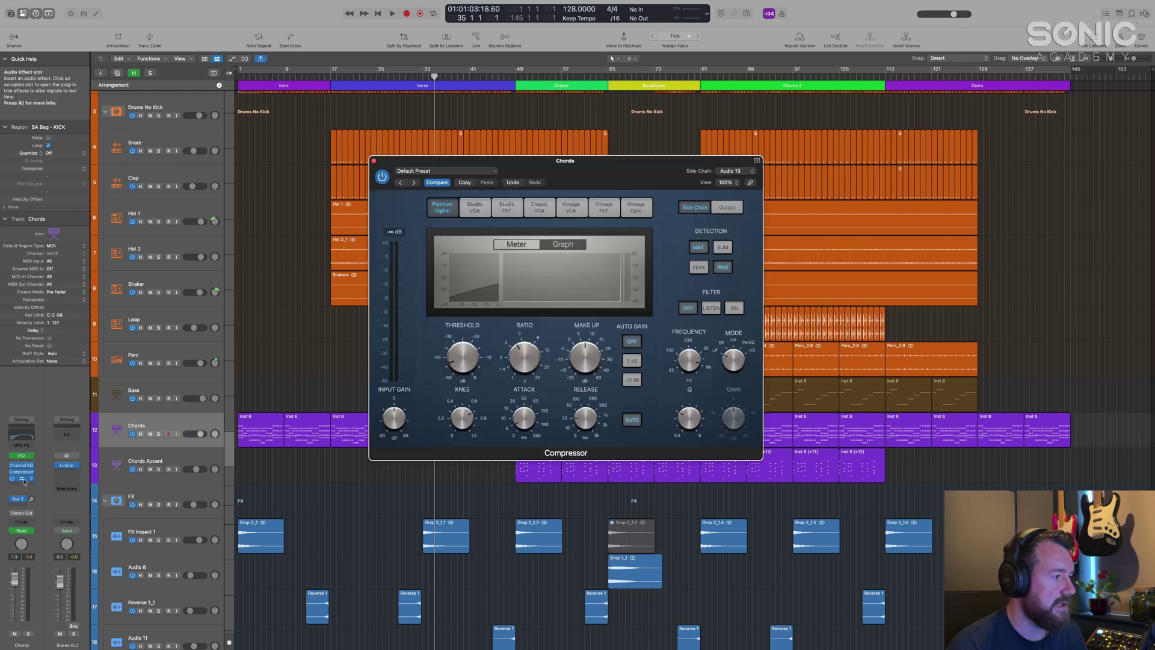
{"action": "left_click", "coordinate": [24, 481]}
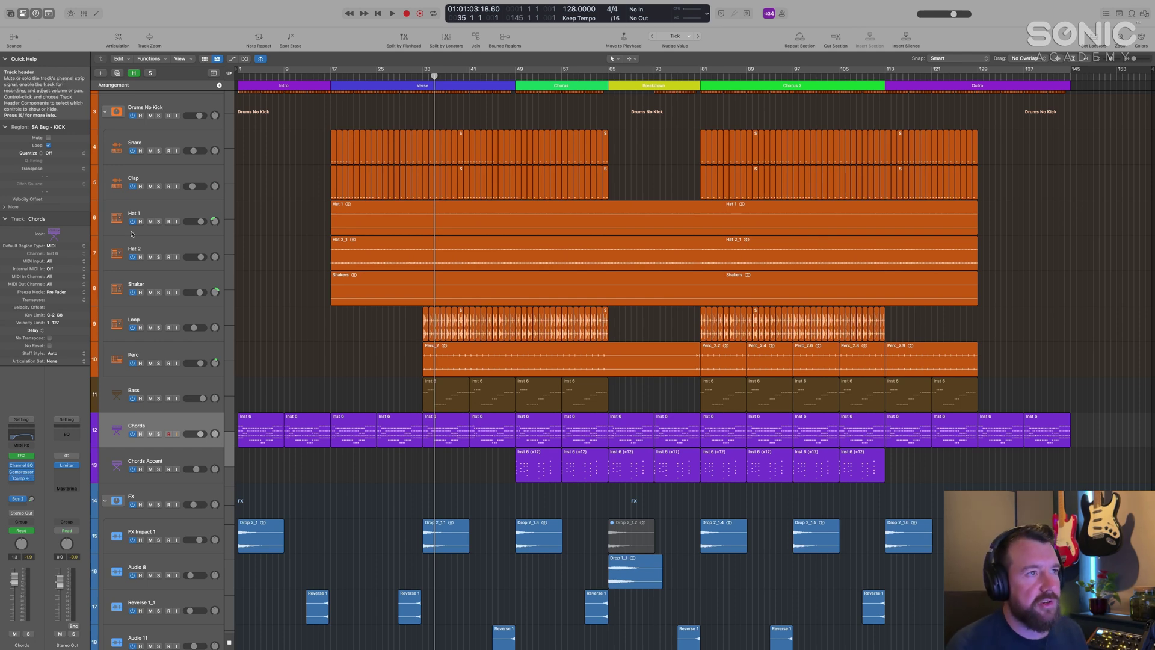
{"action": "left_click", "coordinate": [513, 77]}
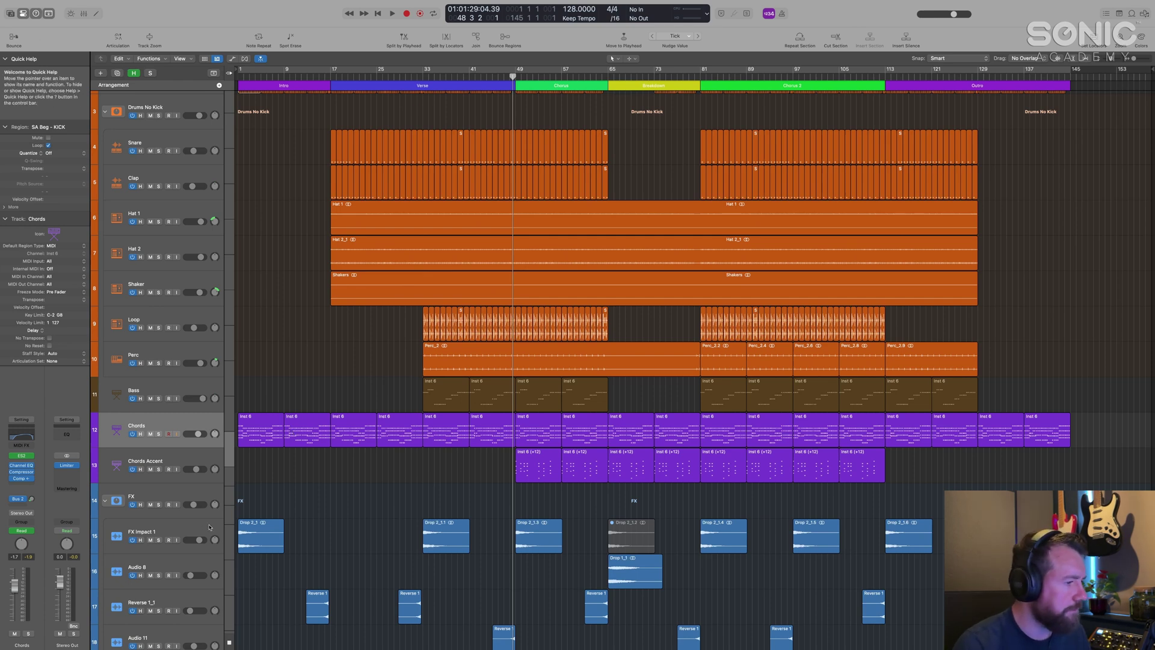
{"action": "left_click", "coordinate": [158, 395]}
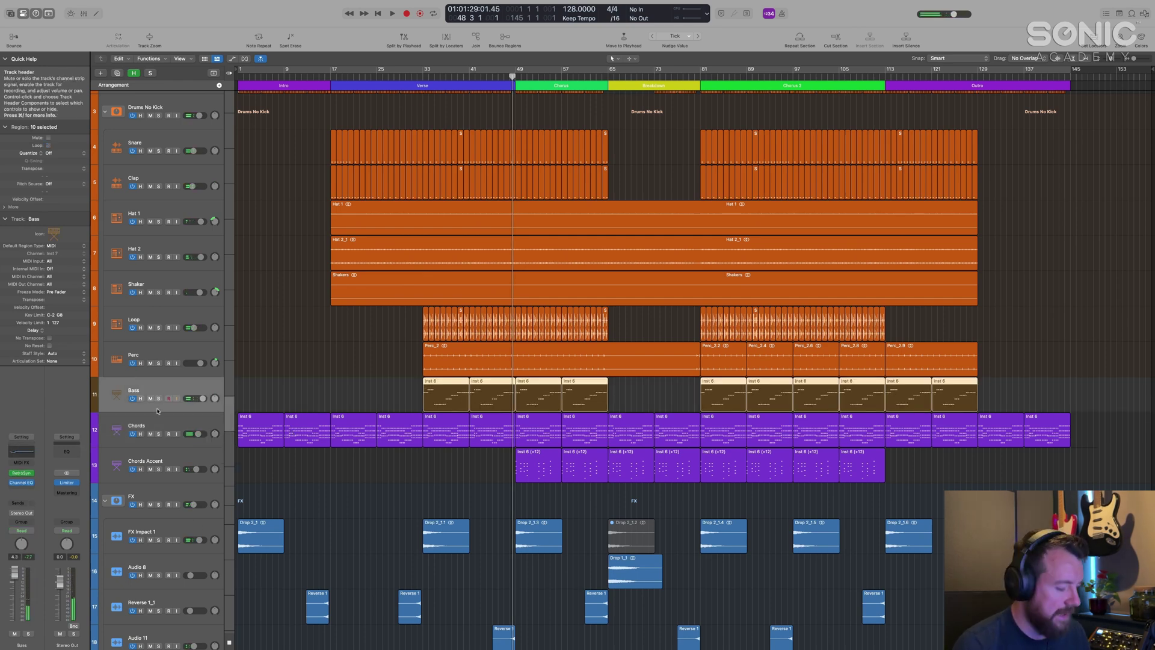
{"action": "key", "text": "x"}
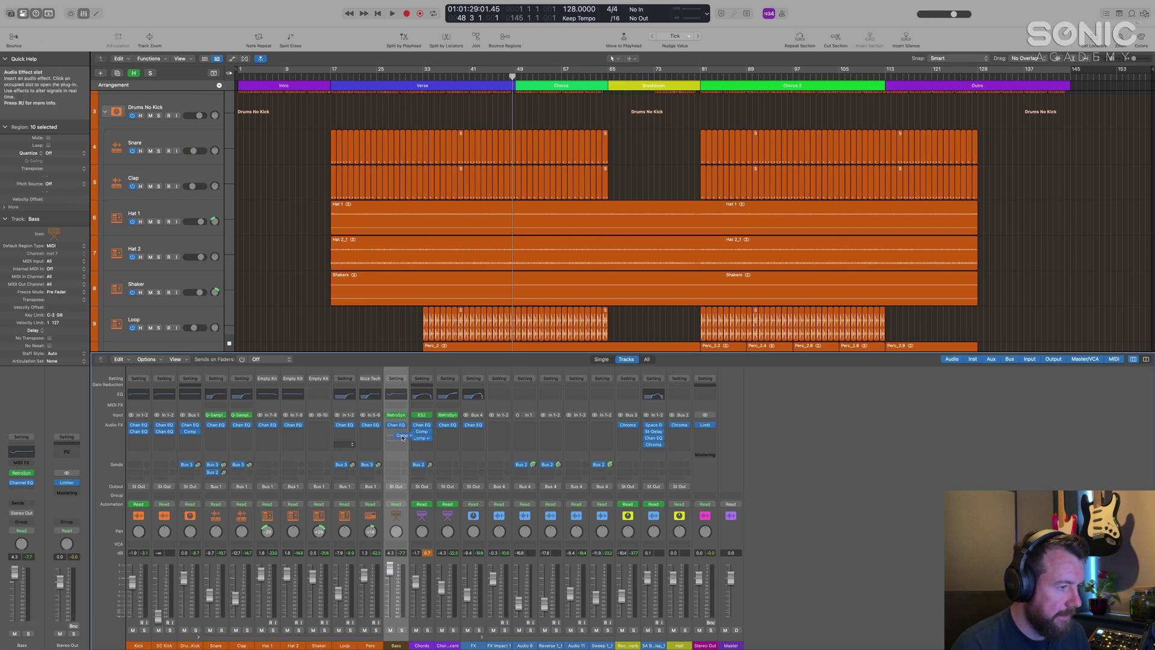
- Copy the Chords compressor onto Bass, solo Bass and Kick, play, and open the Bass compressor
{"action": "left_click_drag", "start_coordinate": [394, 432], "coordinate": [395, 432]}
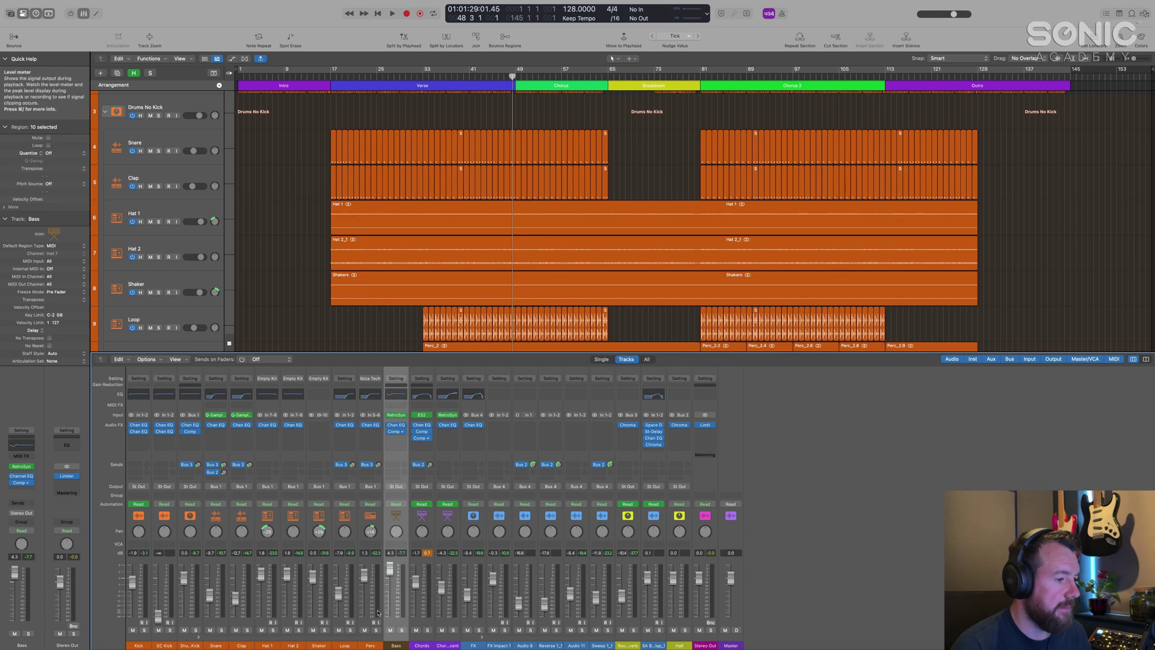
{"action": "left_click", "coordinate": [402, 630]}
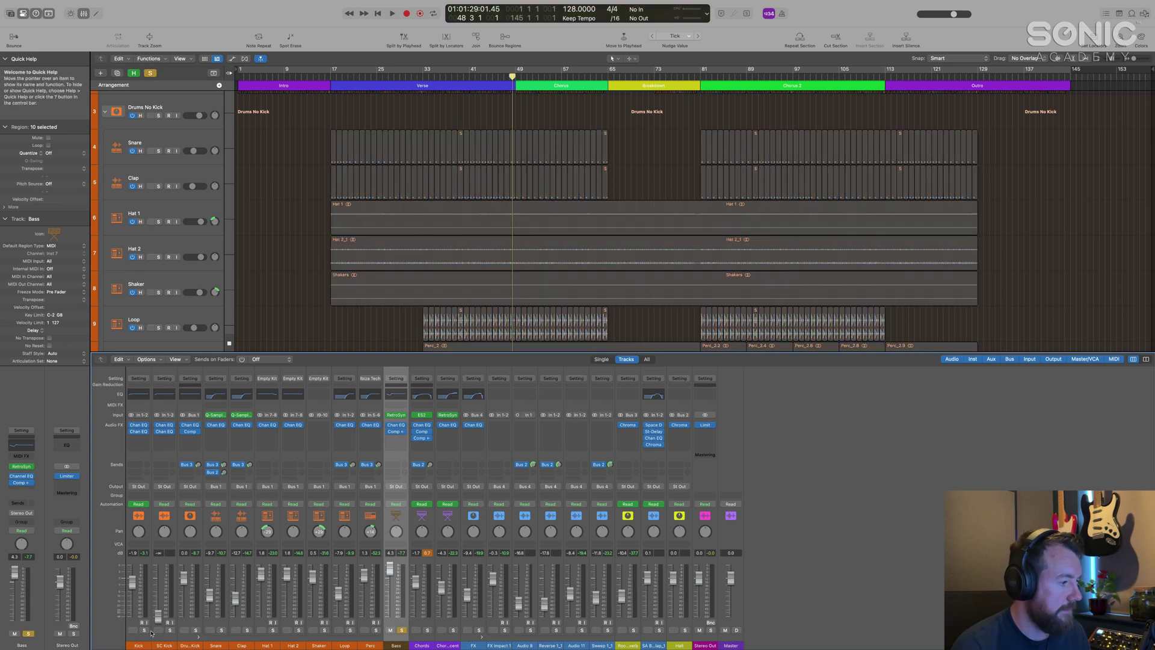
{"action": "left_click", "coordinate": [149, 633]}
{"action": "left_click", "coordinate": [145, 630]}
{"action": "key", "text": "space"}
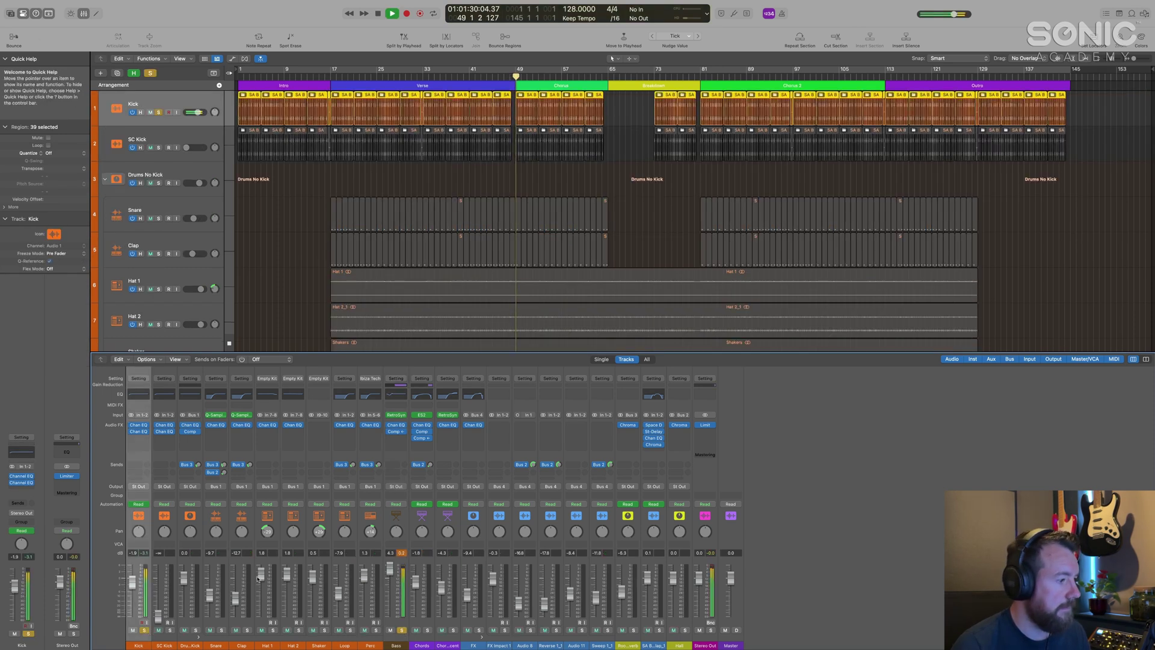
{"action": "left_click", "coordinate": [396, 431]}
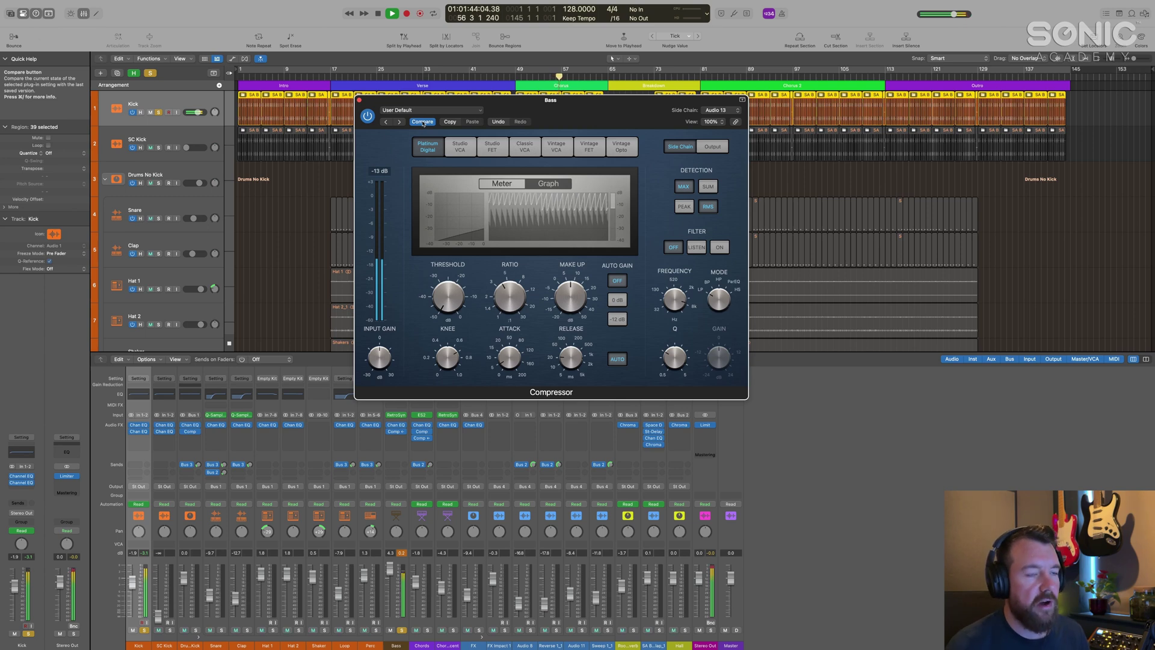
- Play from bar 33 to hear the Bass ducking, then close the Bass compressor
{"action": "key", "text": "space"}
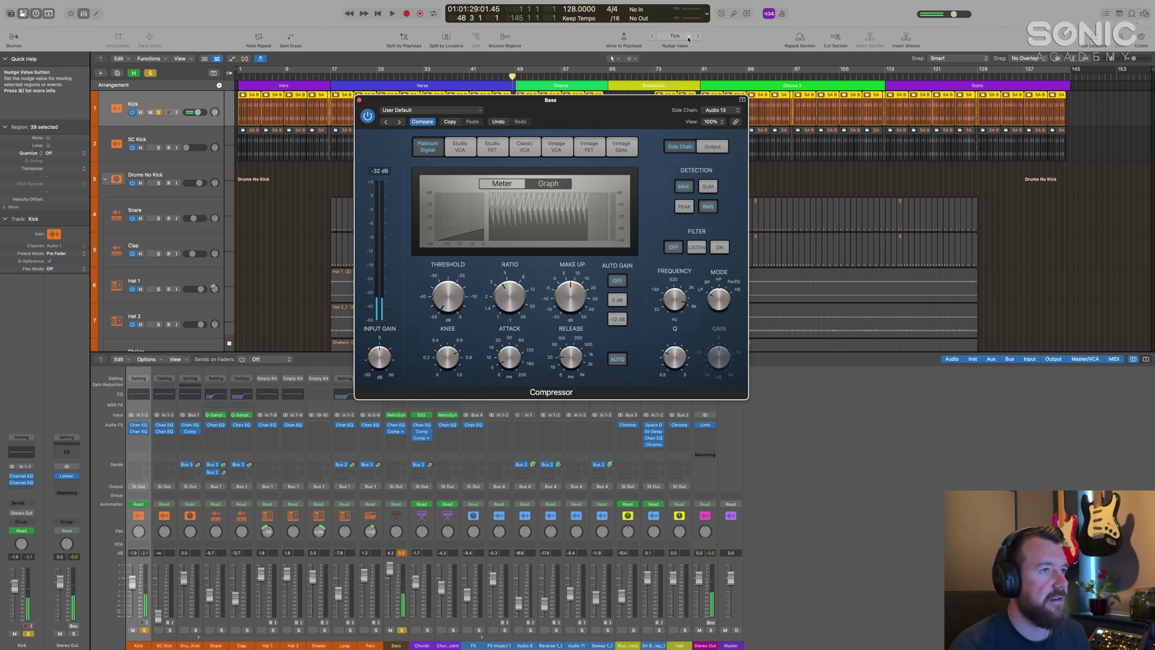
{"action": "left_click_drag", "start_coordinate": [602, 100], "coordinate": [634, 135]}
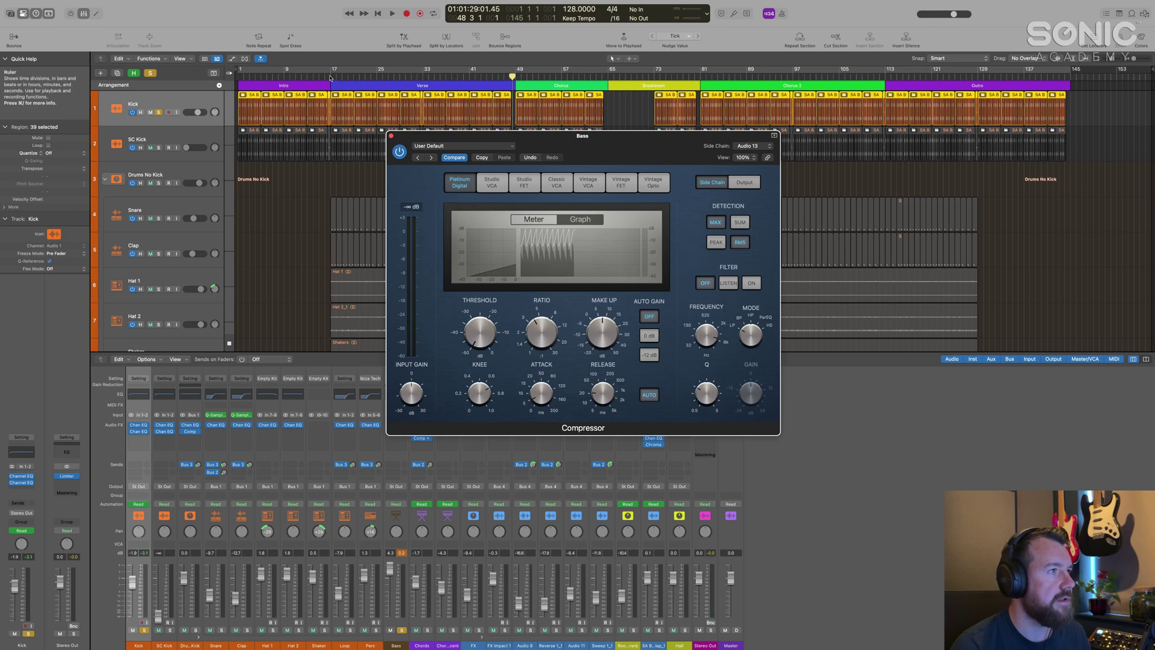
{"action": "left_click", "coordinate": [423, 78]}
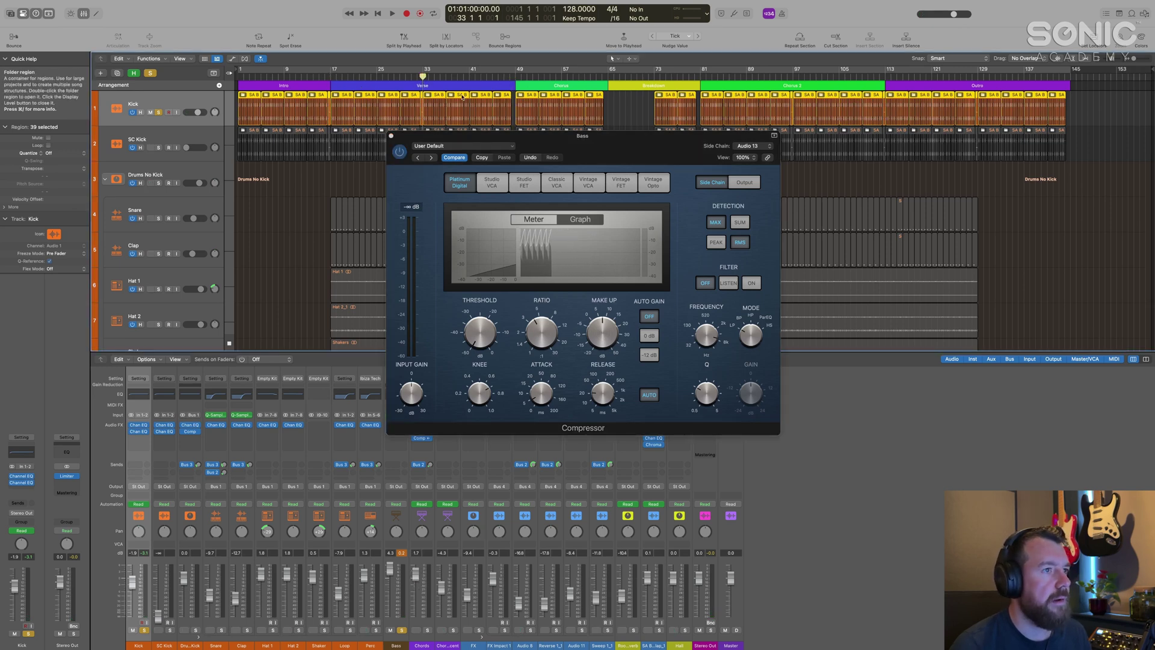
{"action": "key", "text": "space"}
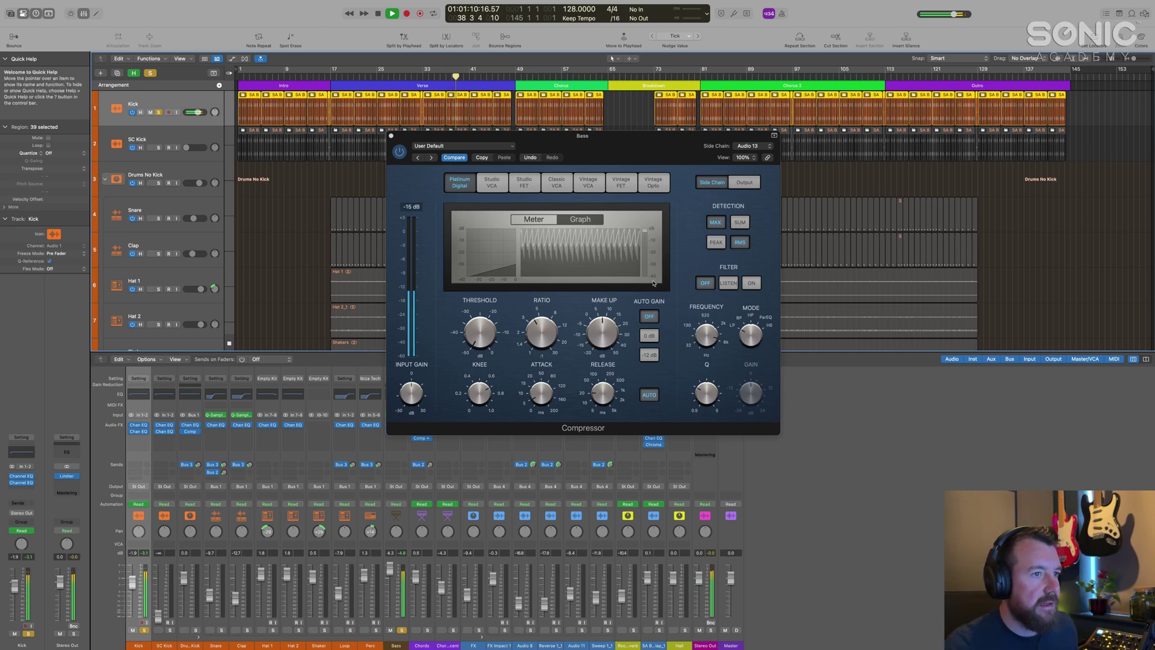
{"action": "key", "text": "space"}
{"action": "left_click", "coordinate": [391, 137]}
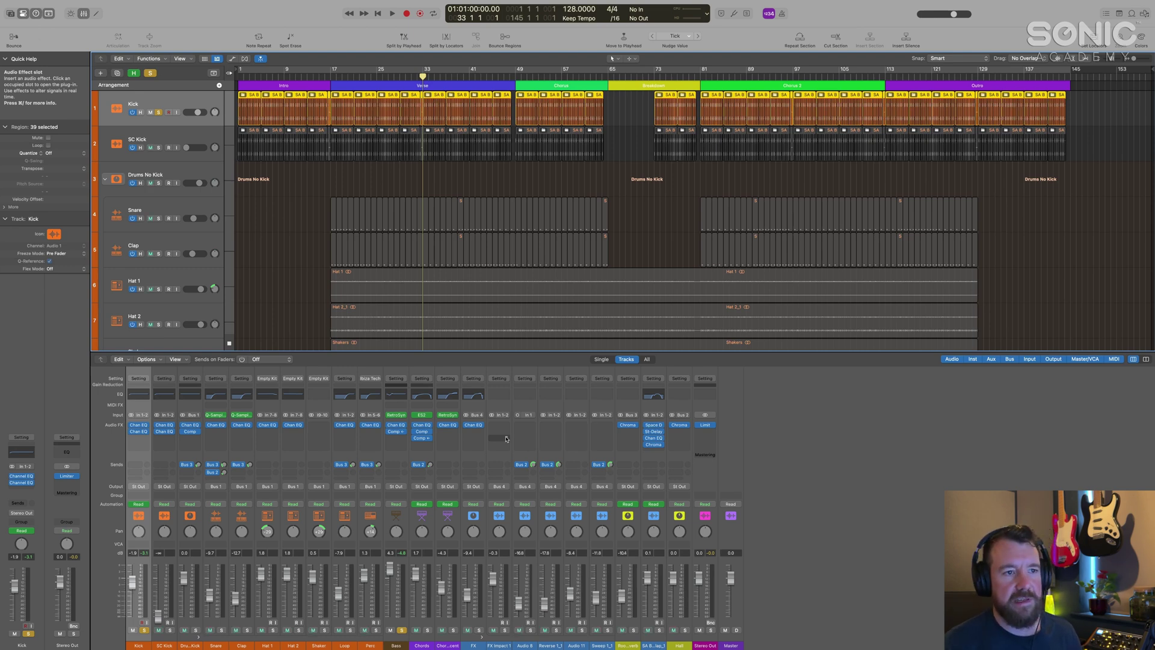
- Clear the Bass and Kick solos and play the full mix to check the ducking
{"action": "left_click", "coordinate": [402, 631]}
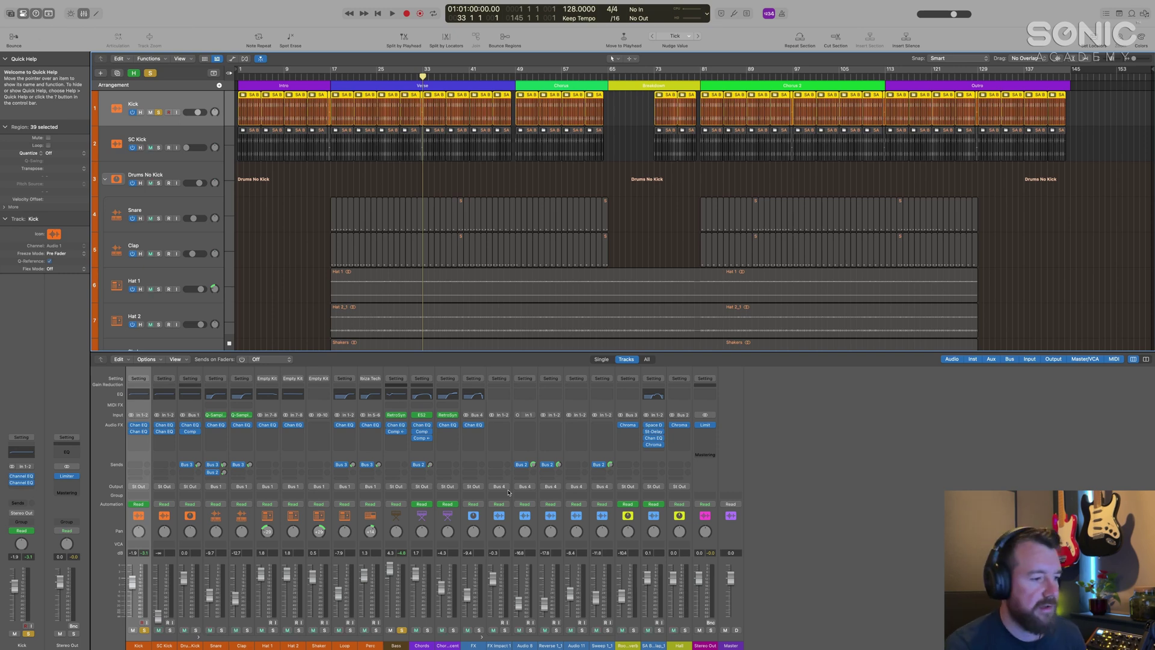
{"action": "left_click", "coordinate": [403, 631]}
{"action": "left_click", "coordinate": [403, 631], "text": "alt"}
{"action": "key", "text": "space"}
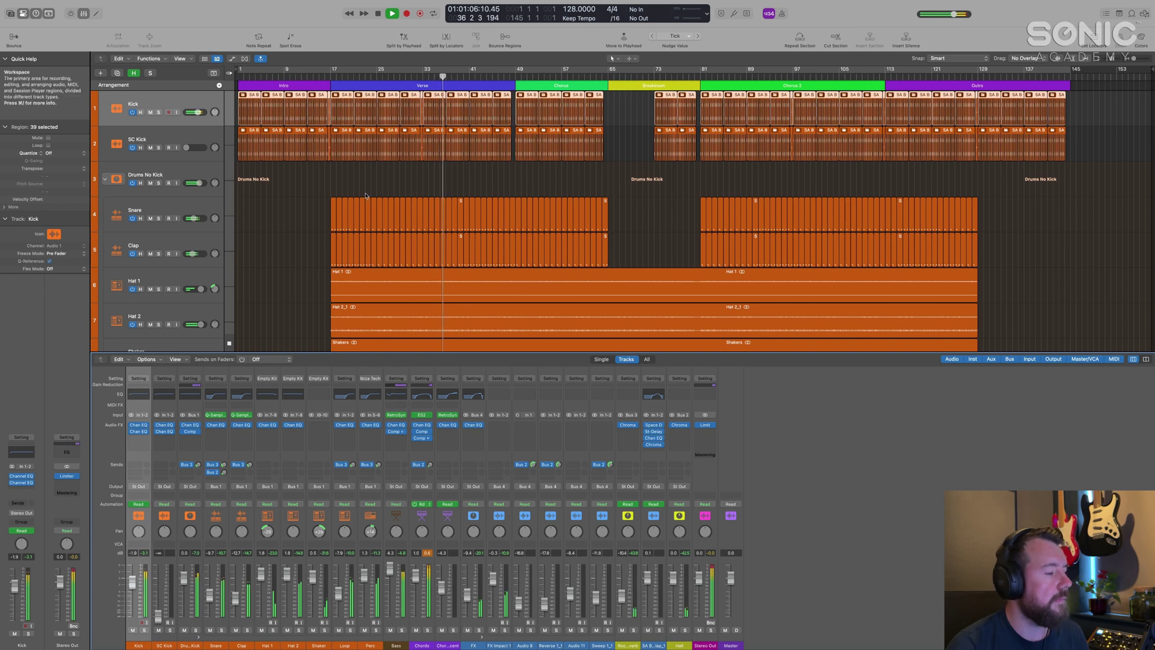
{"action": "key", "text": "space"}
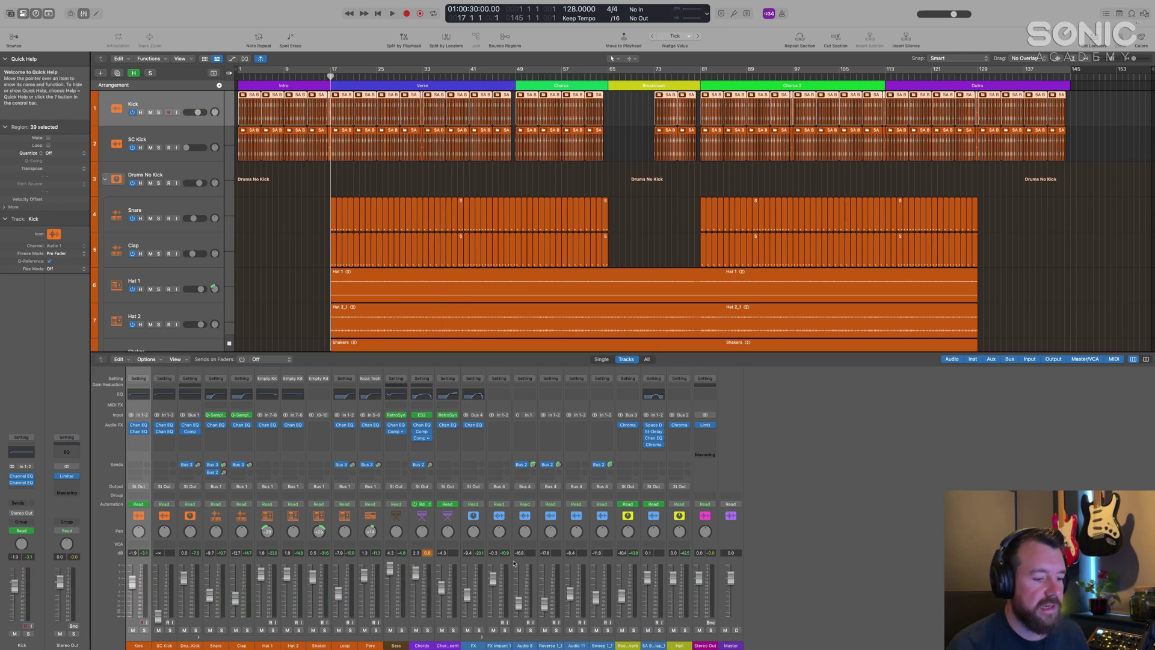